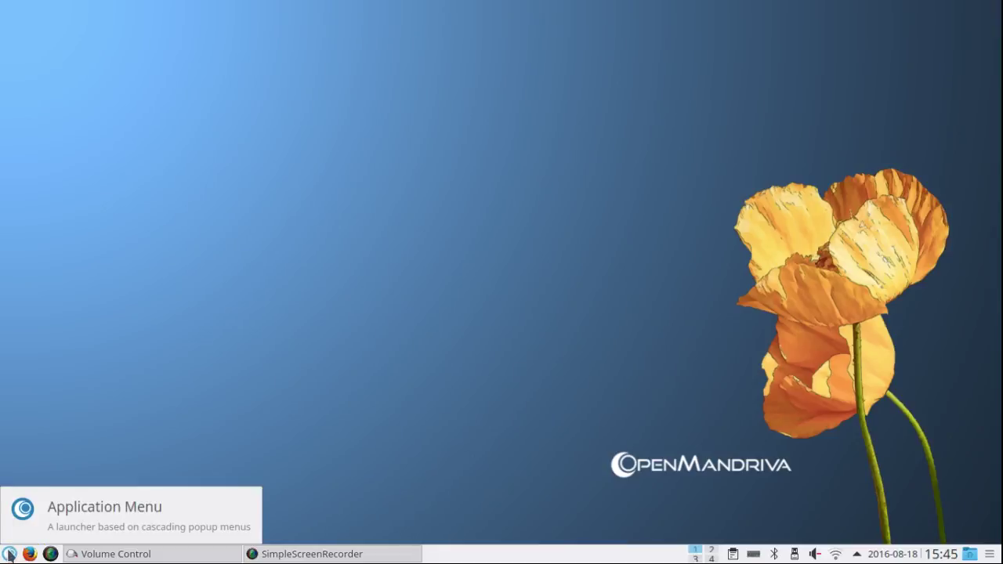
# Launch the Discover software center from the system tools
pyautogui.click(9, 555)
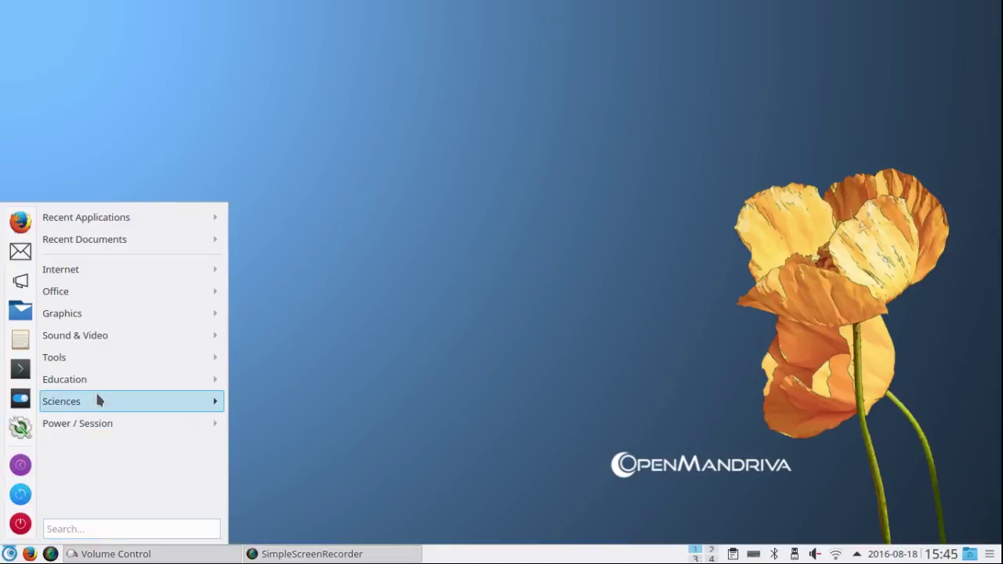
pyautogui.moveTo(129, 298)
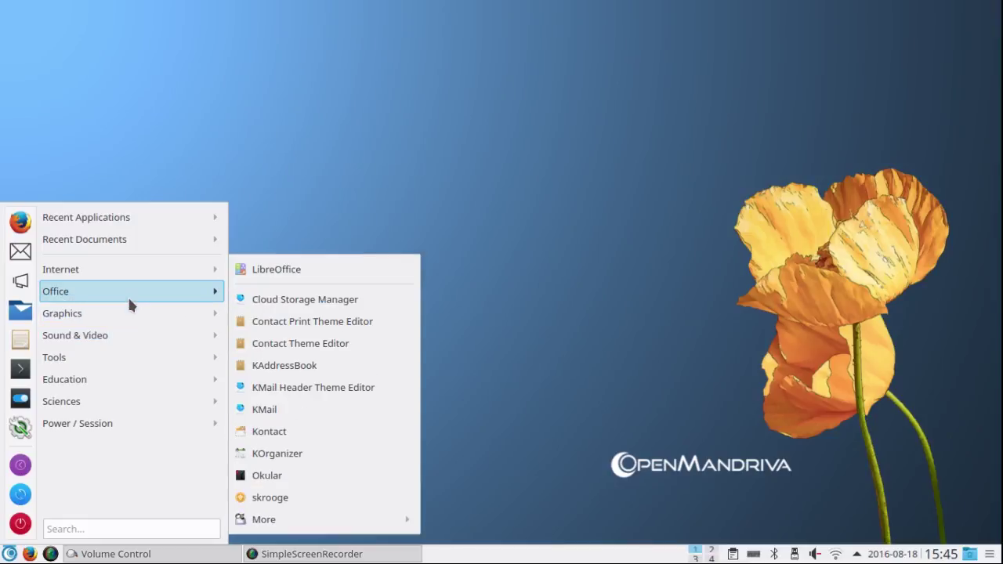
pyautogui.moveTo(97, 361)
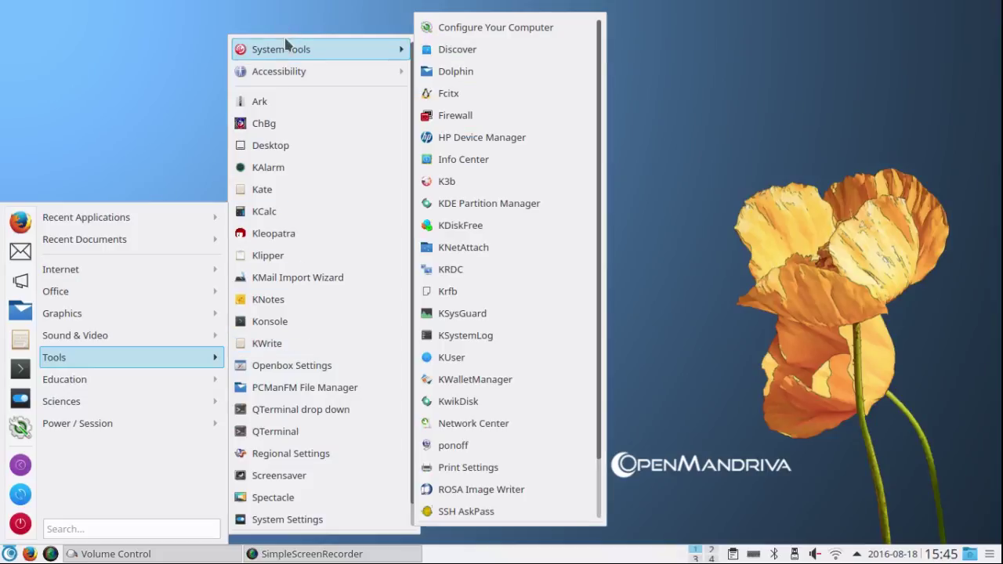
pyautogui.moveTo(342, 71)
pyautogui.moveTo(365, 47)
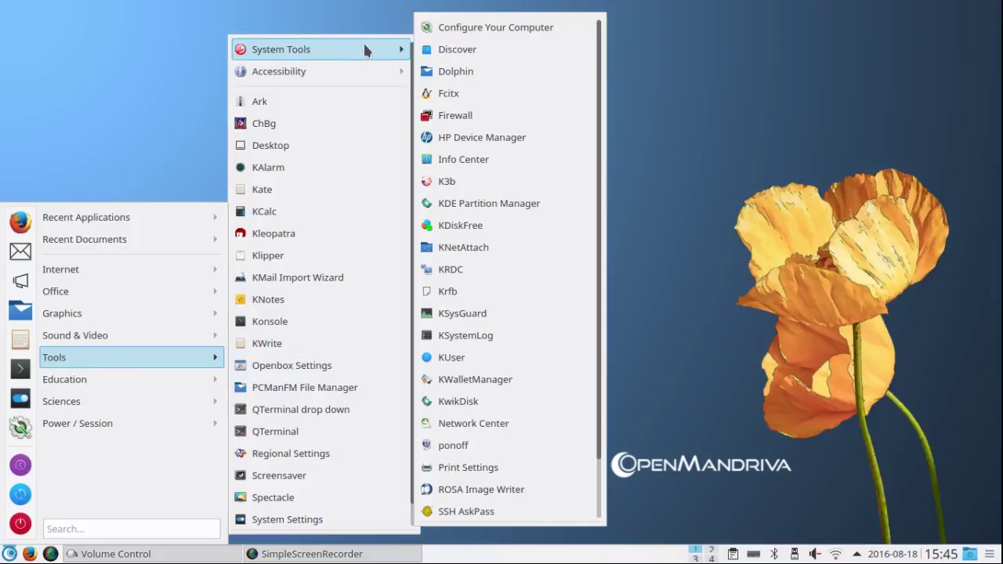
pyautogui.click(460, 53)
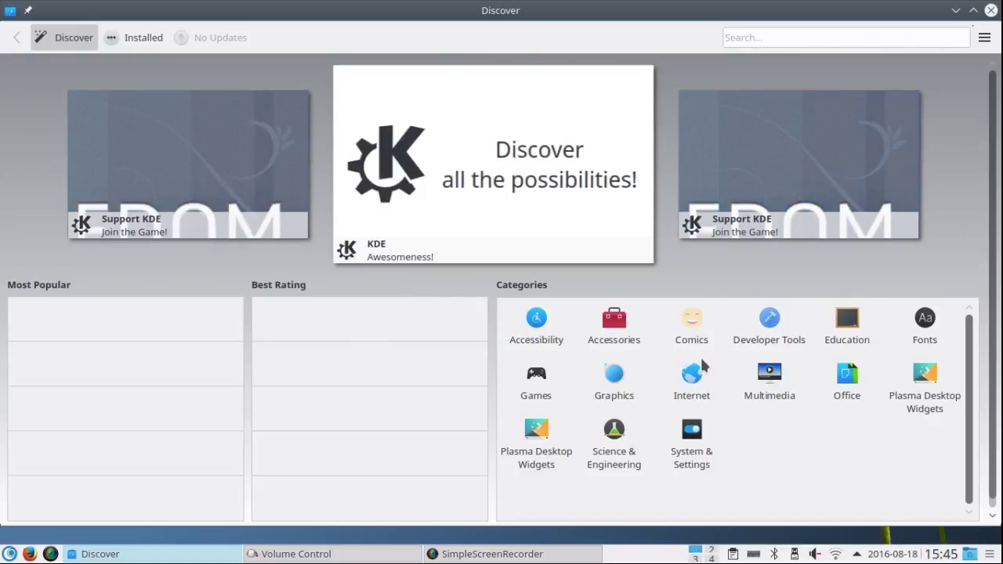
# Browse the Painting & Editing subcategory under Graphics and close Discover
pyautogui.click(616, 379)
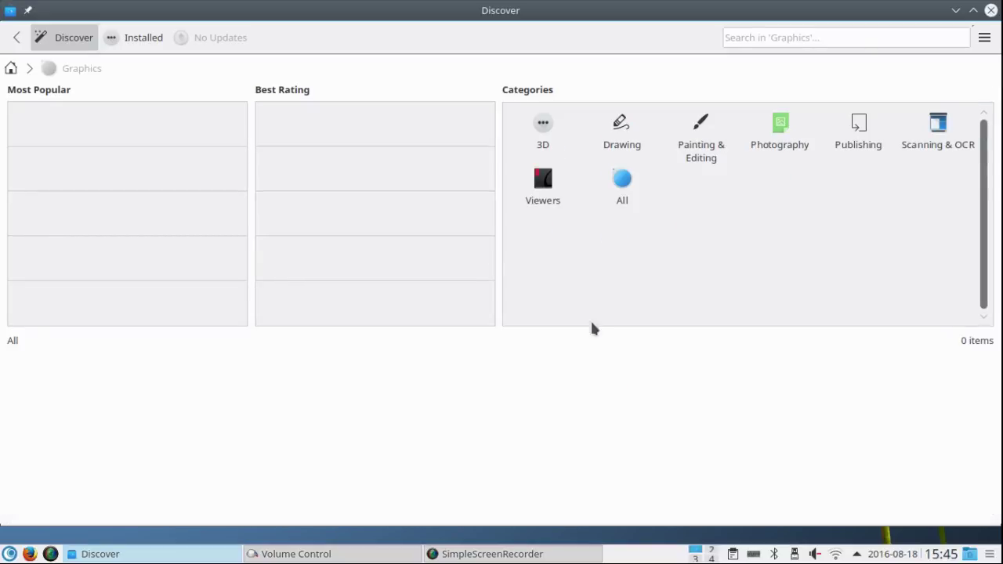
pyautogui.click(701, 129)
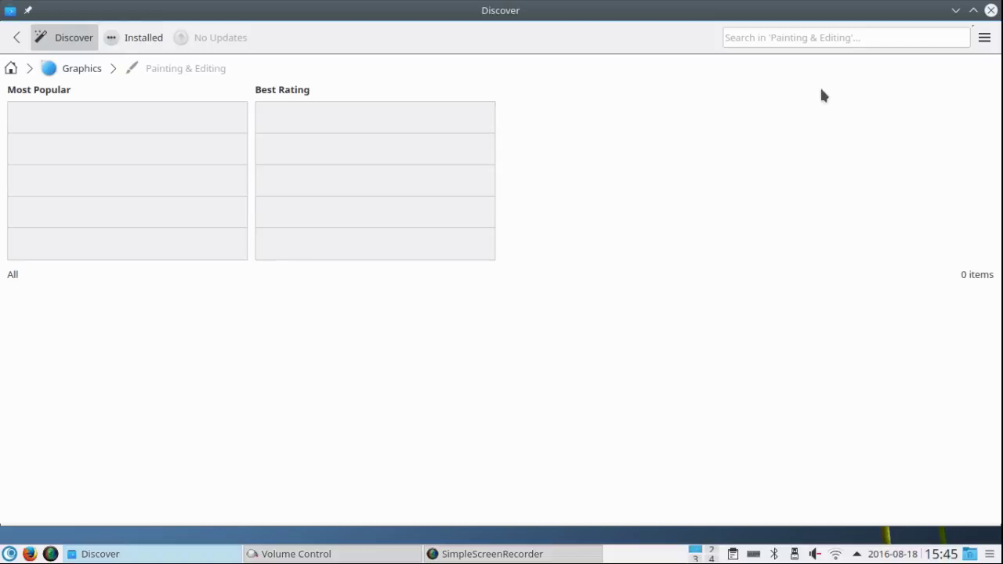
pyautogui.click(991, 10)
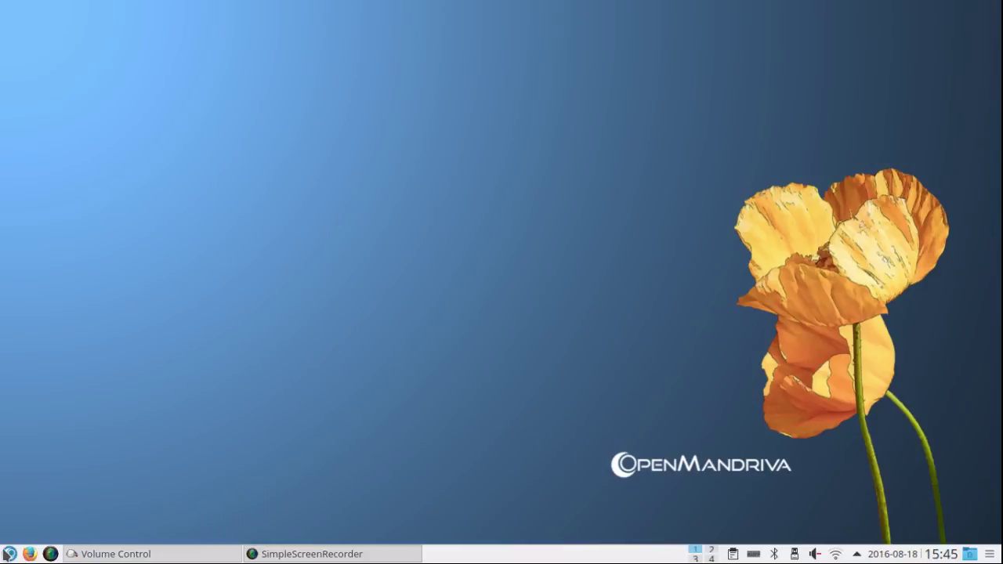
# Find Install & Remove Software by searching for "sof", launch it with the account password, and maximize its window
pyautogui.click(8, 554)
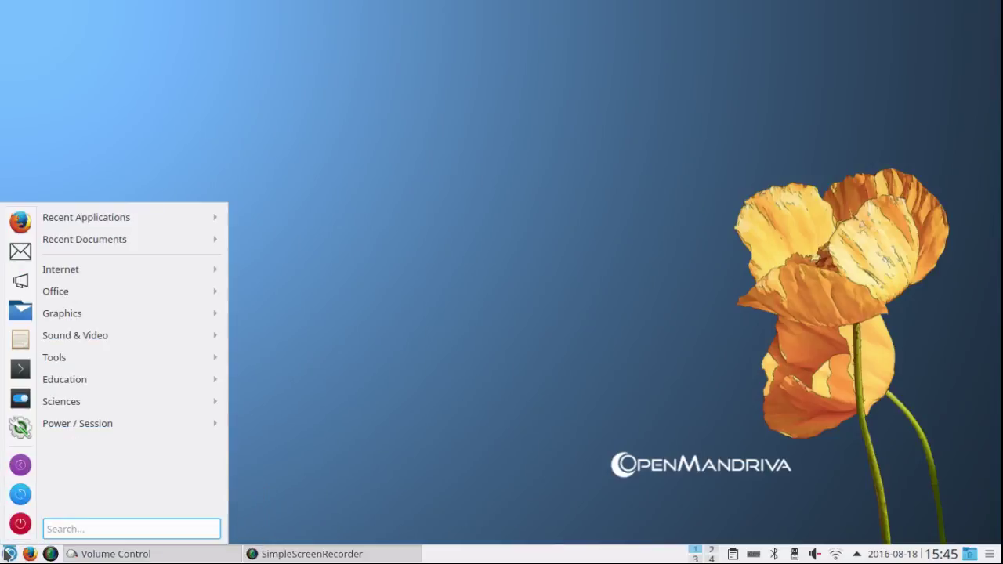
pyautogui.write('so')
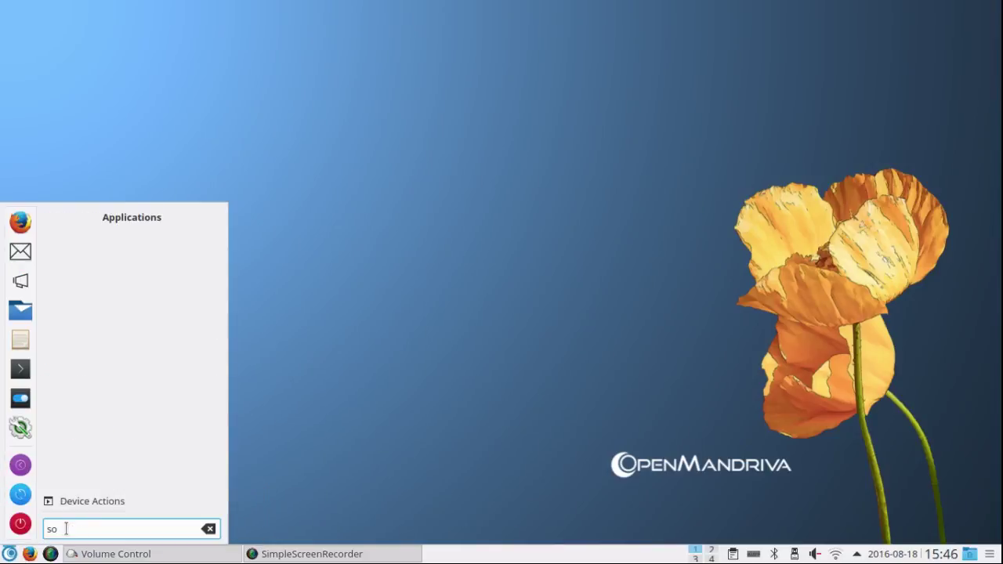
pyautogui.write('f')
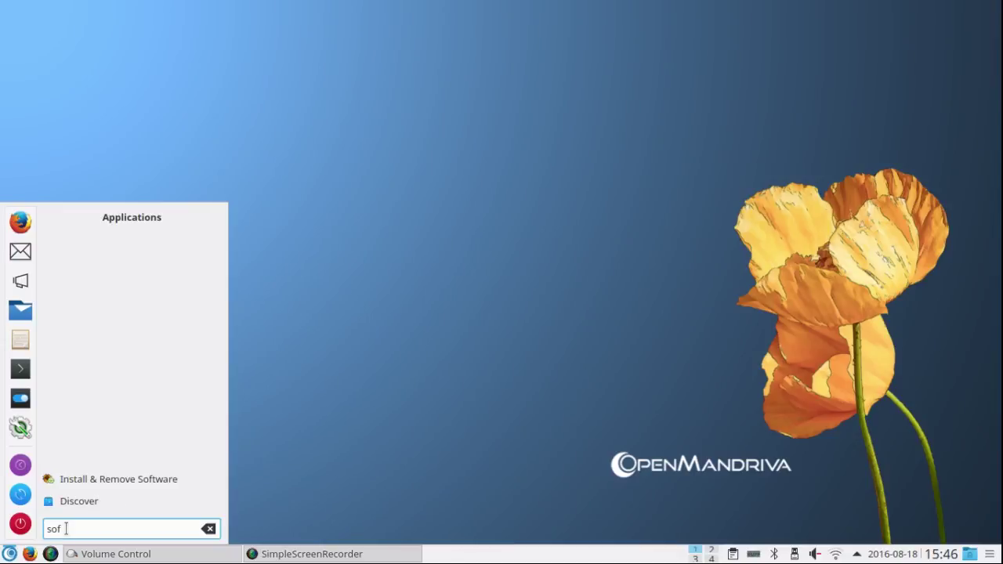
pyautogui.click(81, 480)
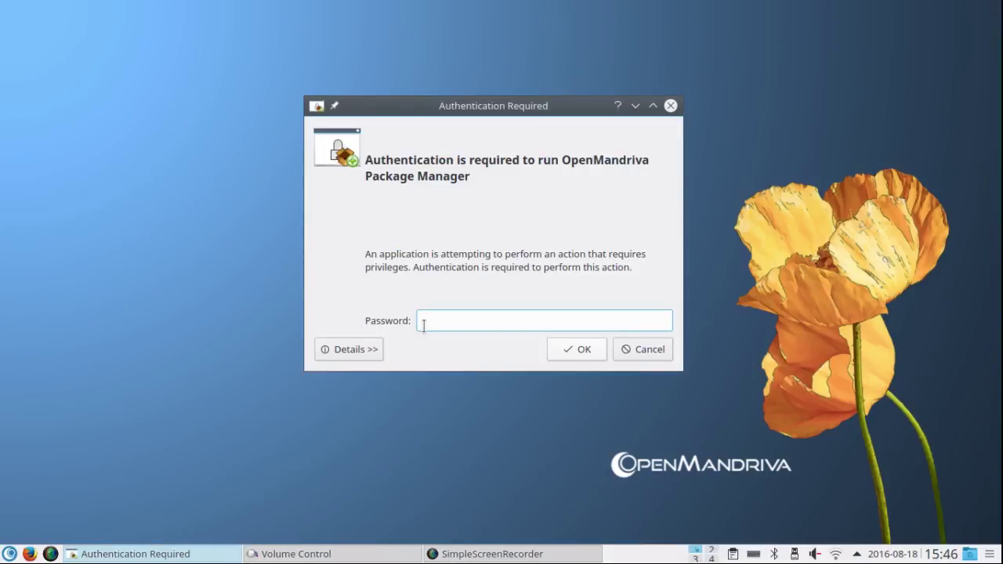
pyautogui.write('********')
pyautogui.click(573, 351)
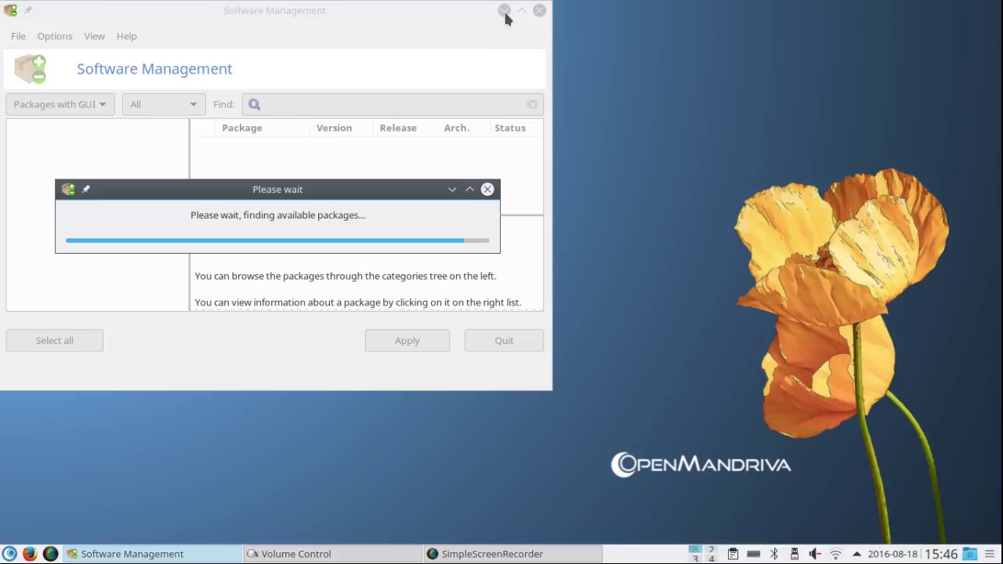
pyautogui.click(526, 10)
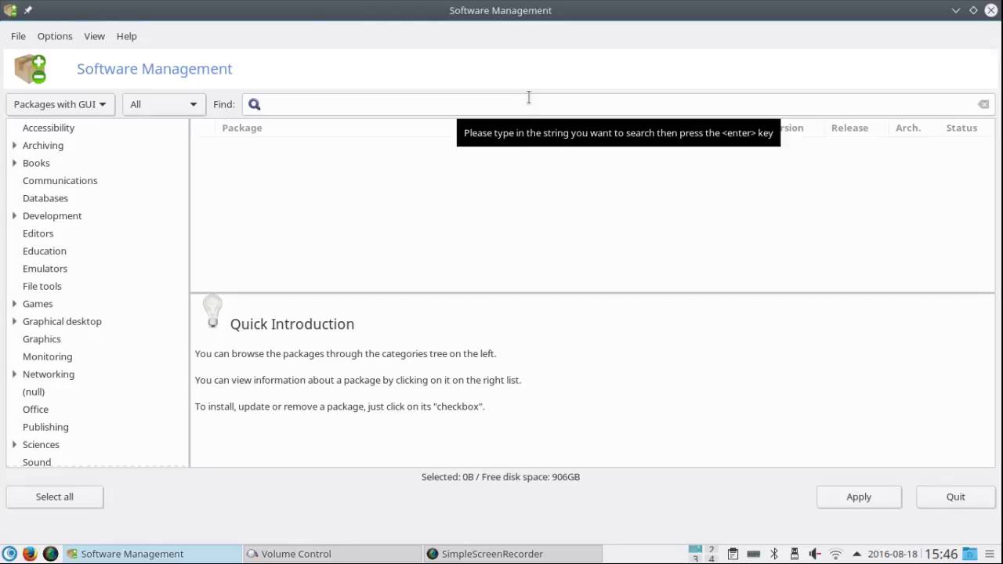
# Browse the Editors package category and search the packages for librecad
pyautogui.click(54, 234)
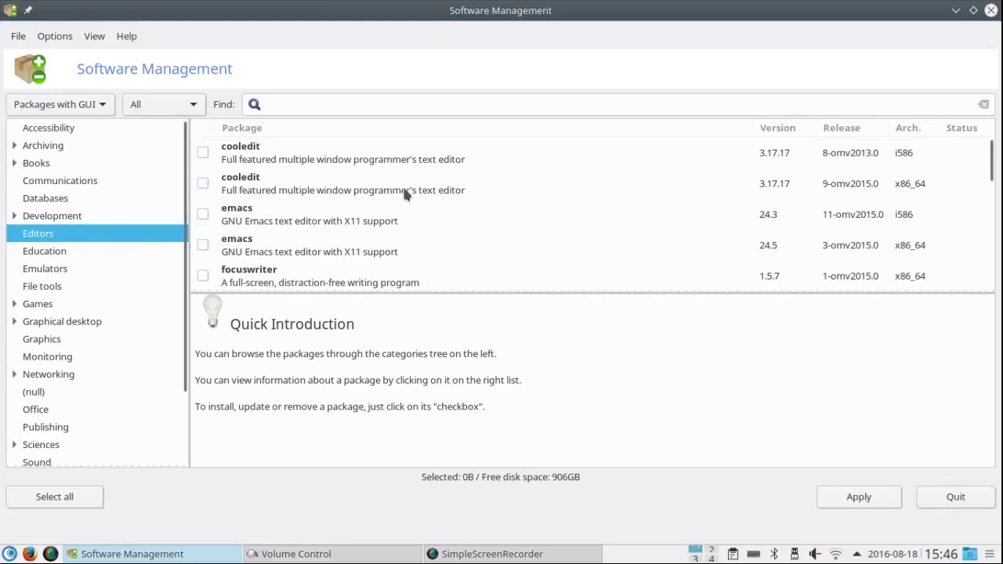
pyautogui.moveTo(989, 171); pyautogui.dragTo(990, 145)
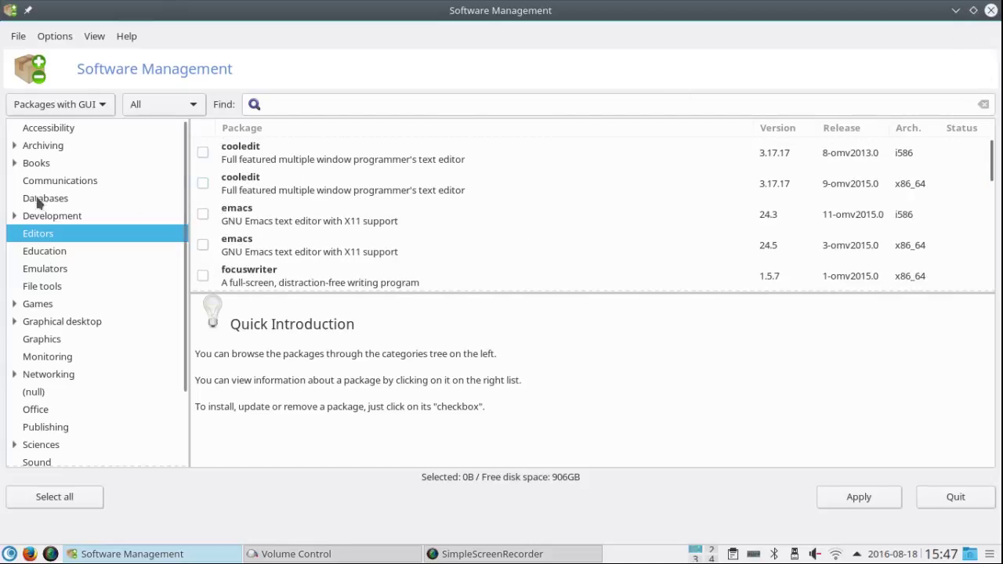
pyautogui.click(270, 103)
pyautogui.write('librecad')
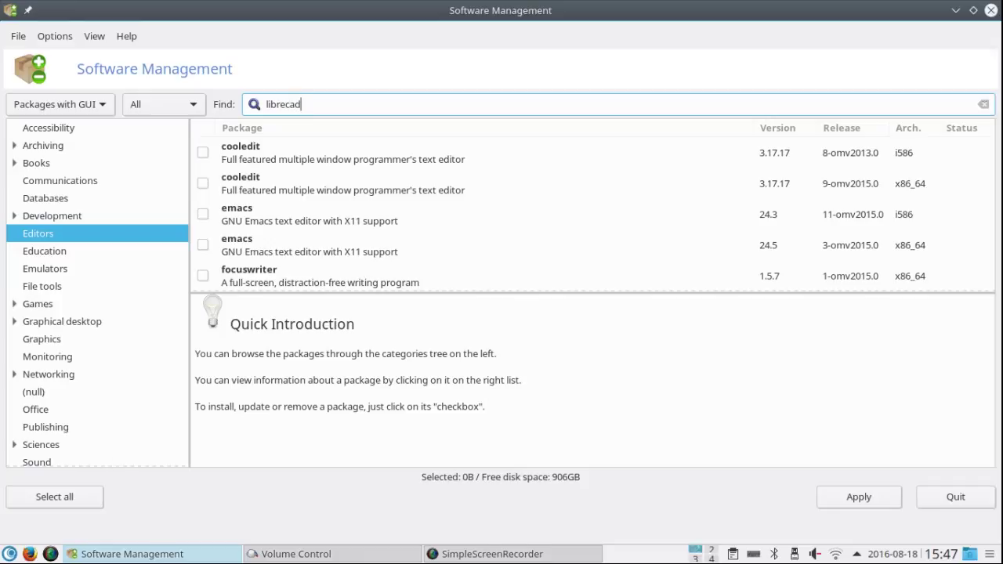
pyautogui.press('Return')
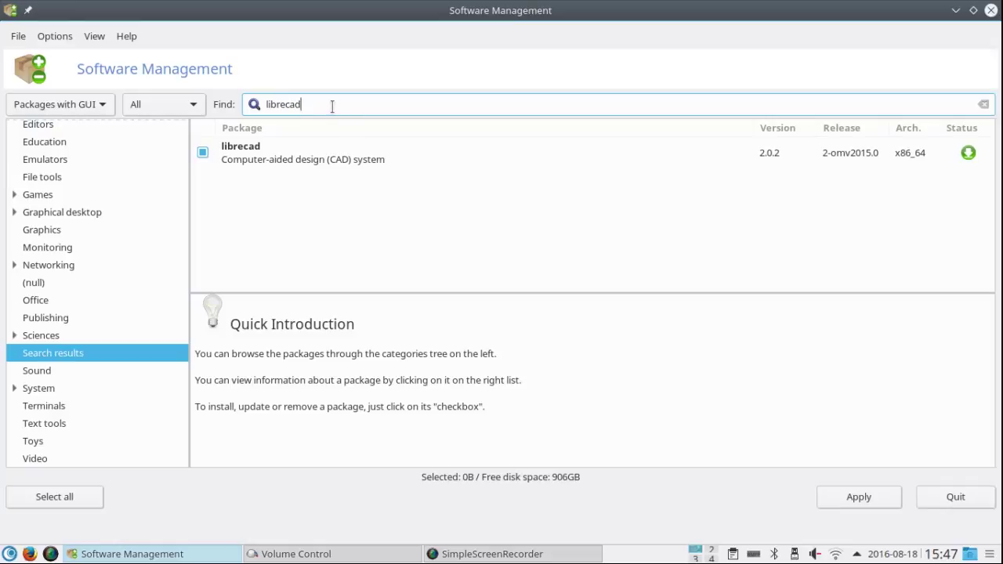
# Search the packages for simplescreenrecorder and close the software manager
pyautogui.moveTo(318, 105); pyautogui.dragTo(240, 103)
pyautogui.write('implescreenrecorder')
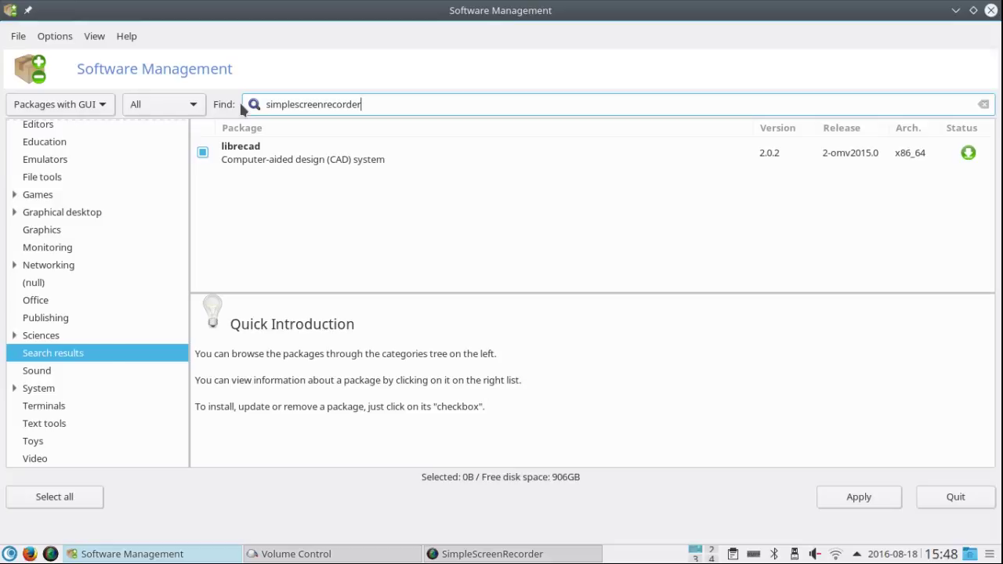
pyautogui.press('Return')
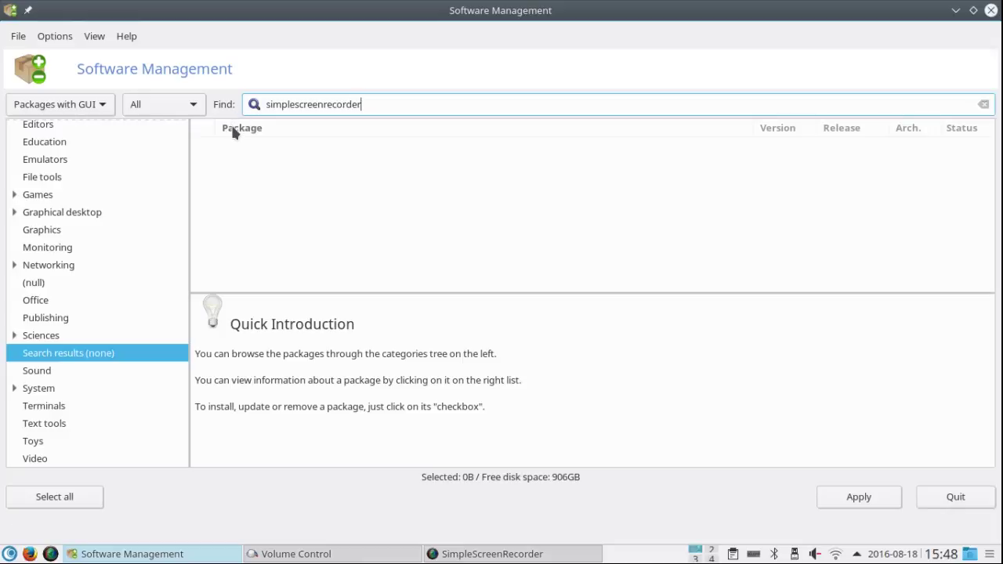
pyautogui.click(992, 11)
# Run "sudo urpmi simplescreenrecorder" in a Konsole terminal, authenticate with the account password, and close the terminal
pyautogui.click(9, 554)
pyautogui.click(31, 369)
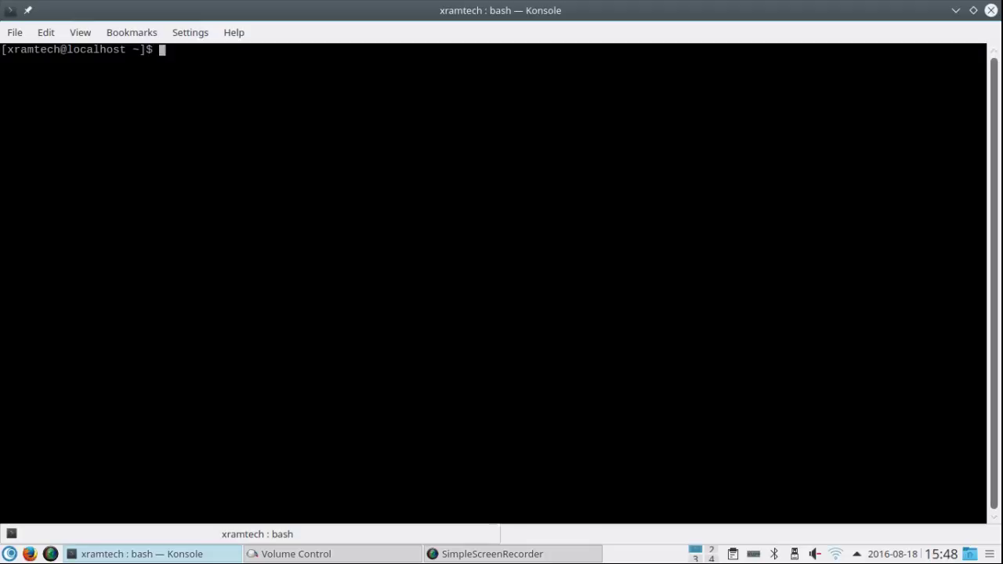
pyautogui.write('sudo urpmi sim')
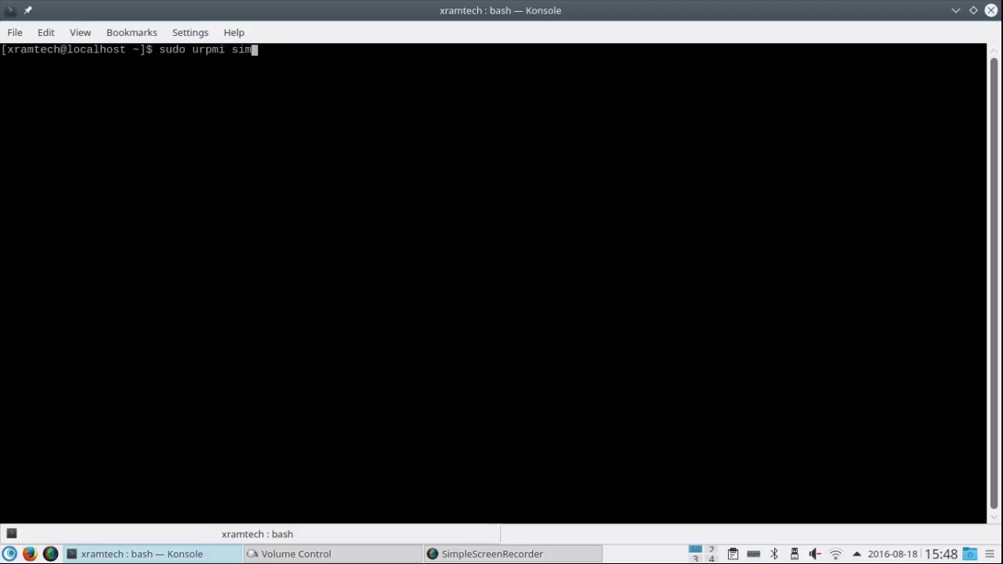
pyautogui.write('plesc')
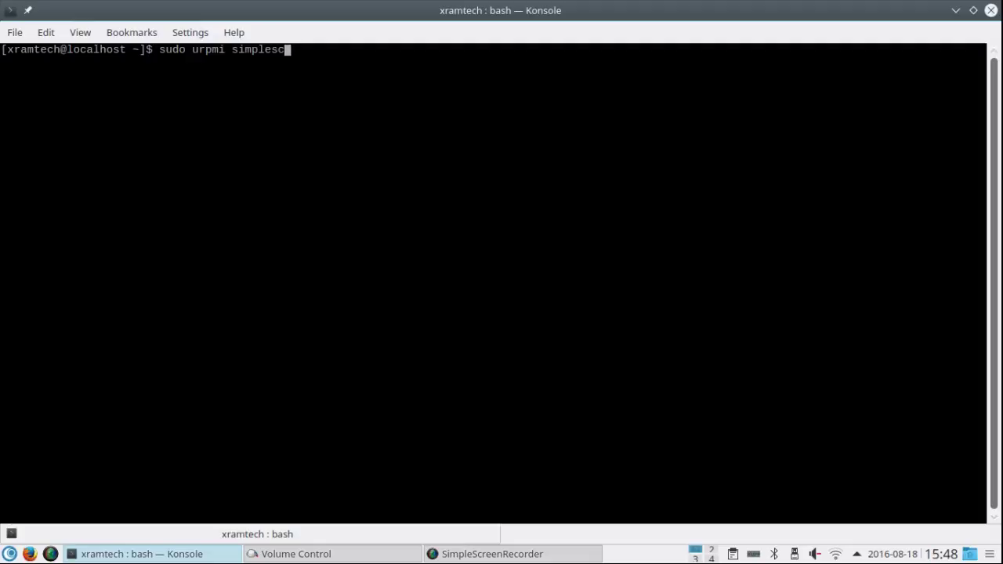
pyautogui.write('reenrecorder')
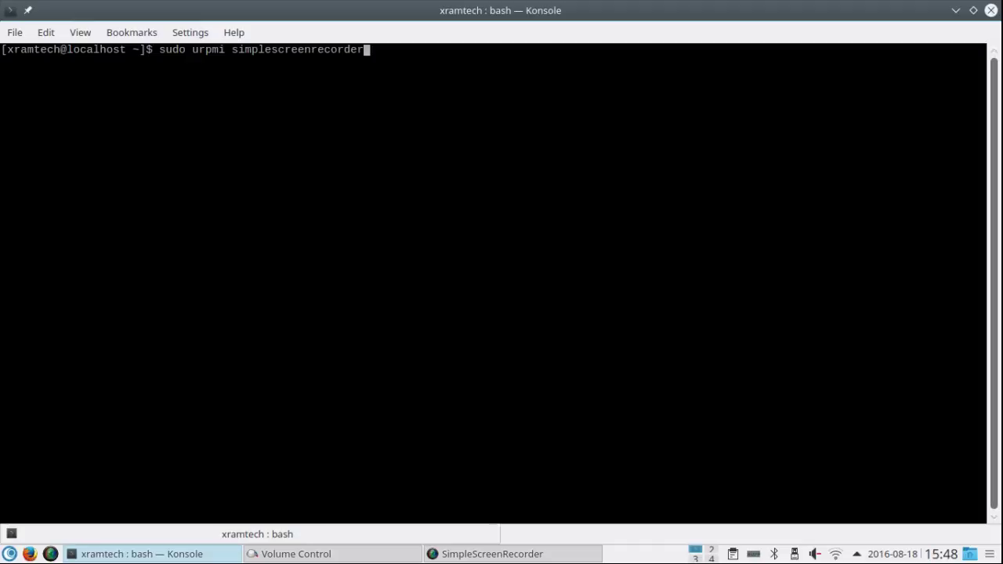
pyautogui.press('Return')
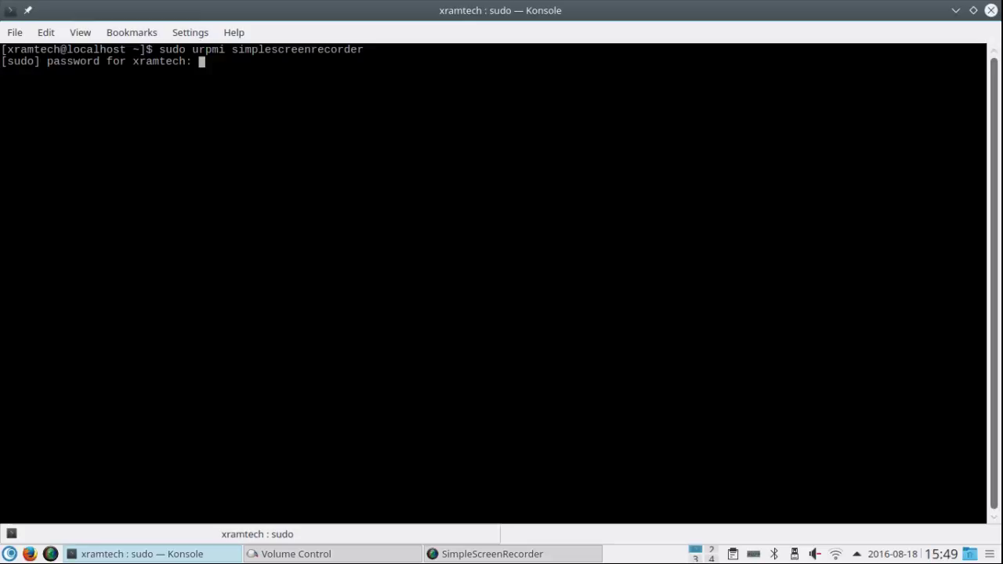
pyautogui.press('Return')
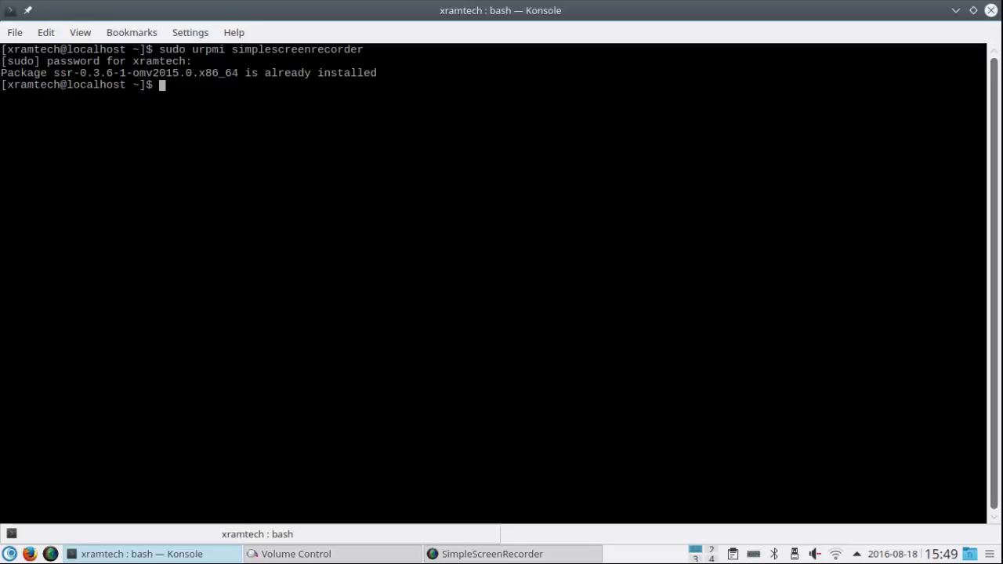
pyautogui.click(992, 10)
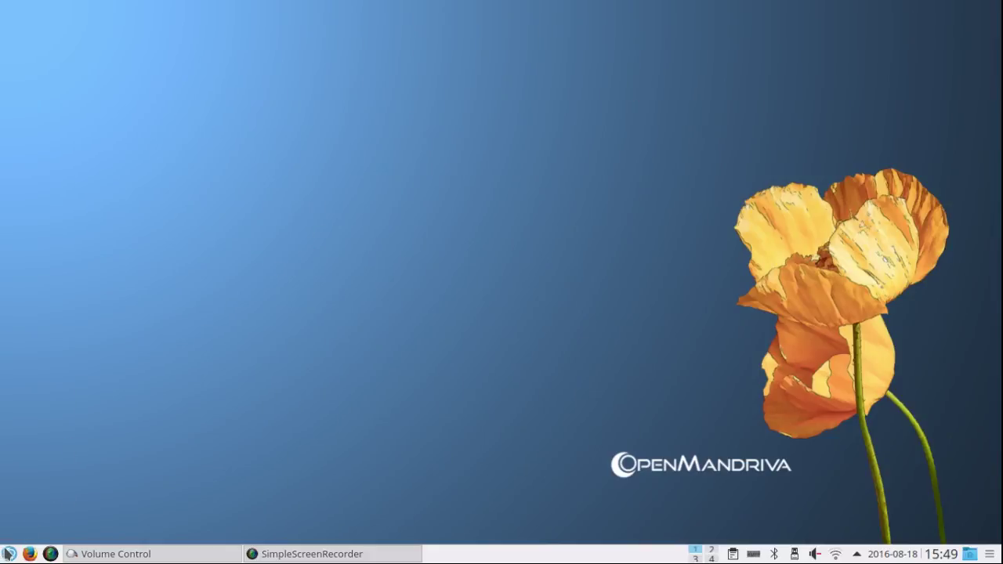
# Launch Configure Your Computer from the system tools and authenticate with the account password
pyautogui.click(10, 554)
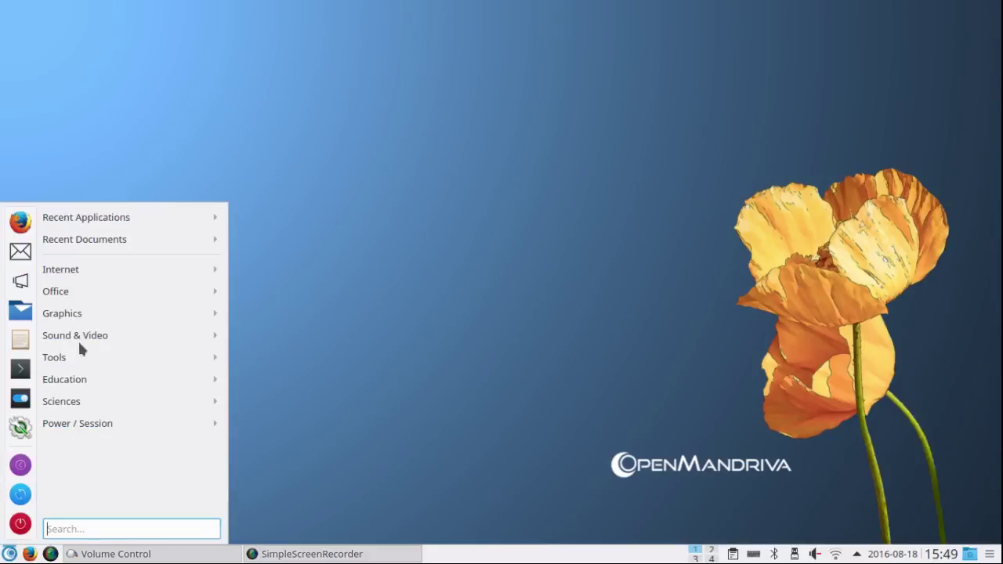
pyautogui.moveTo(79, 364)
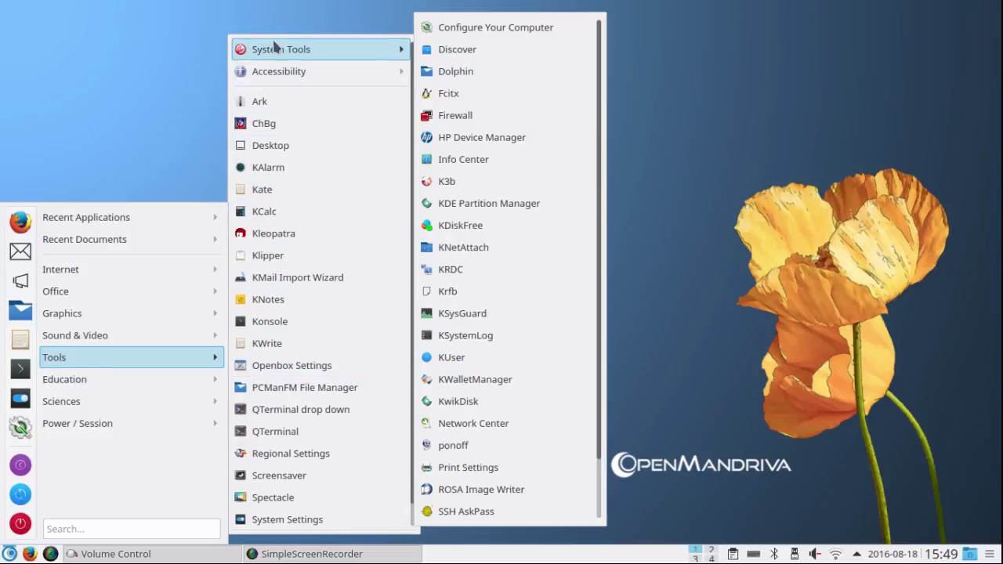
pyautogui.moveTo(275, 47)
pyautogui.click(492, 27)
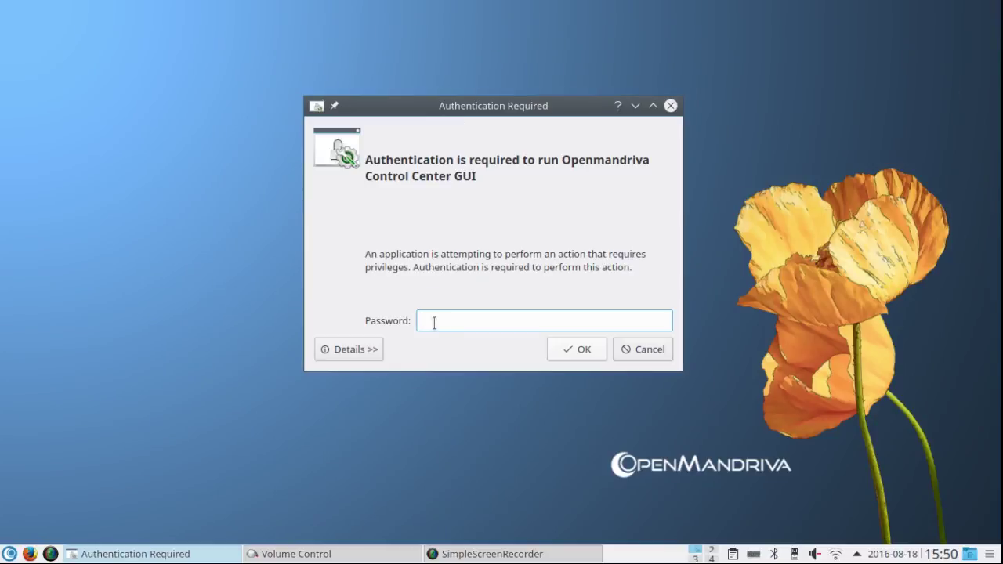
pyautogui.write('••••••••')
pyautogui.click(578, 349)
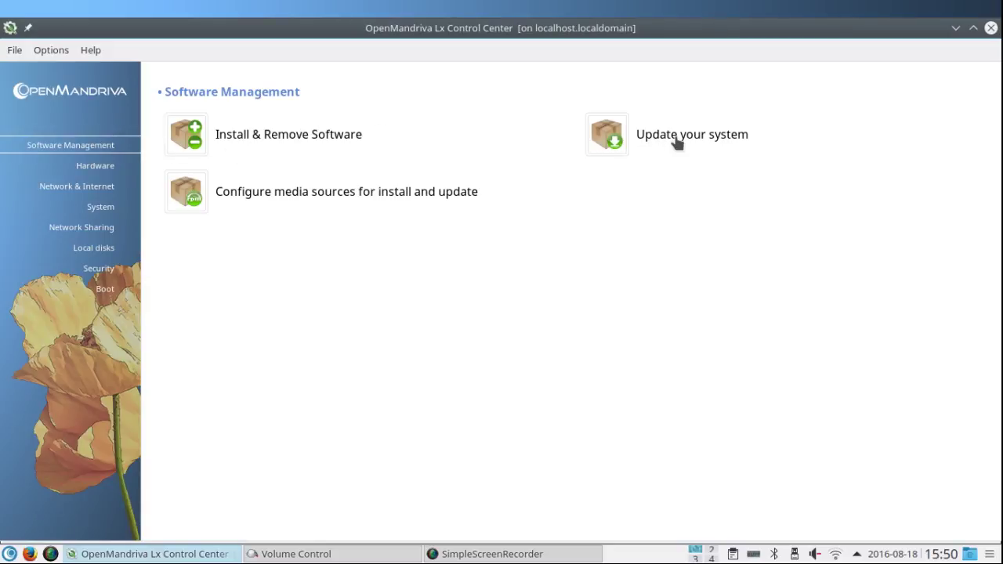
# Open the media sources configuration, inspect the main medium's URL and downloader options, and close it without changes
pyautogui.click(268, 192)
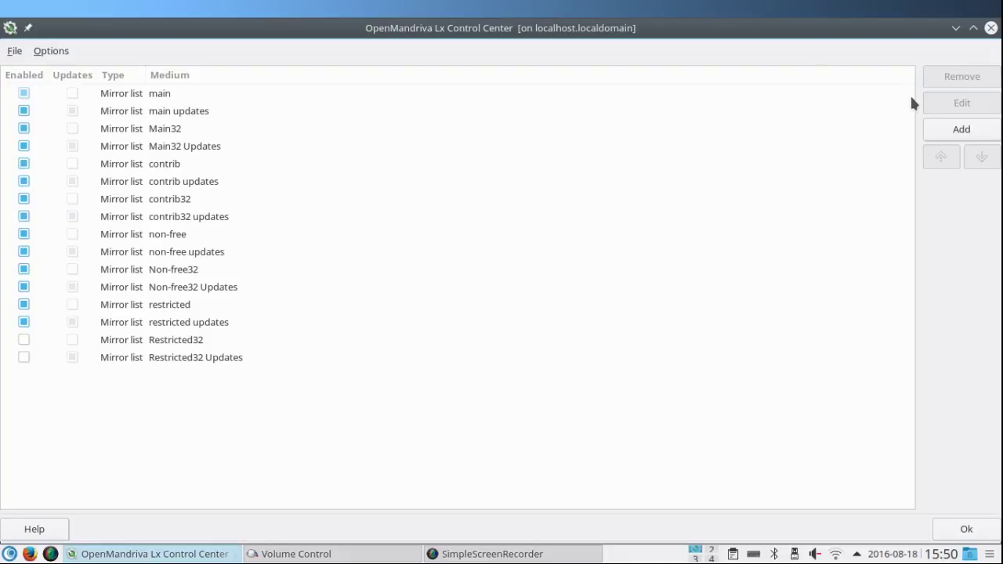
pyautogui.click(112, 96)
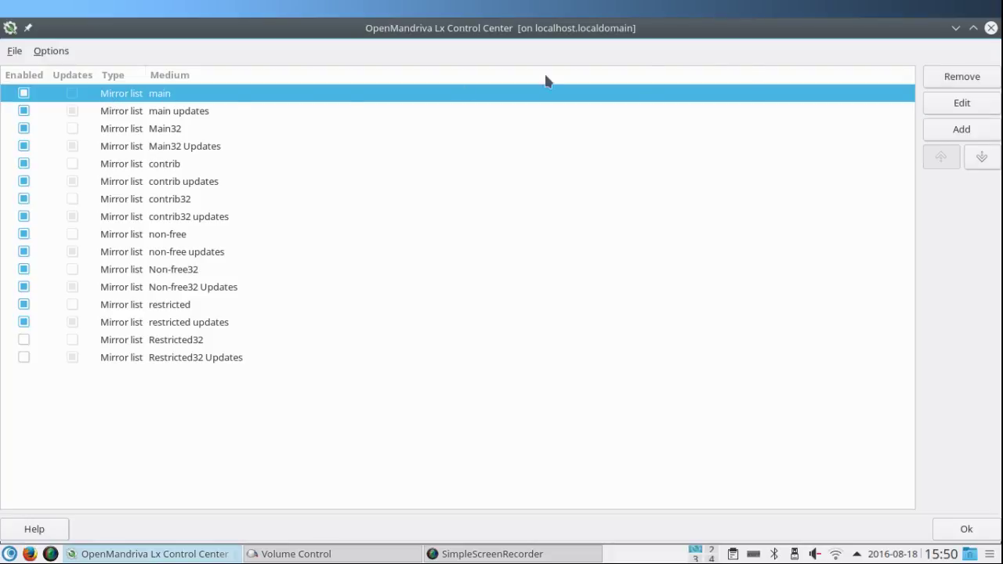
pyautogui.click(953, 104)
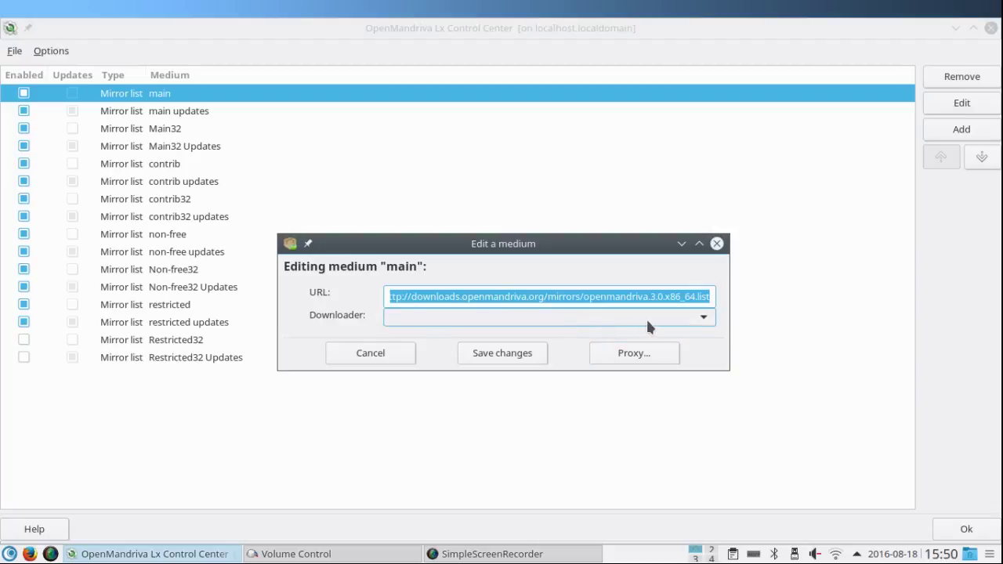
pyautogui.click(702, 317)
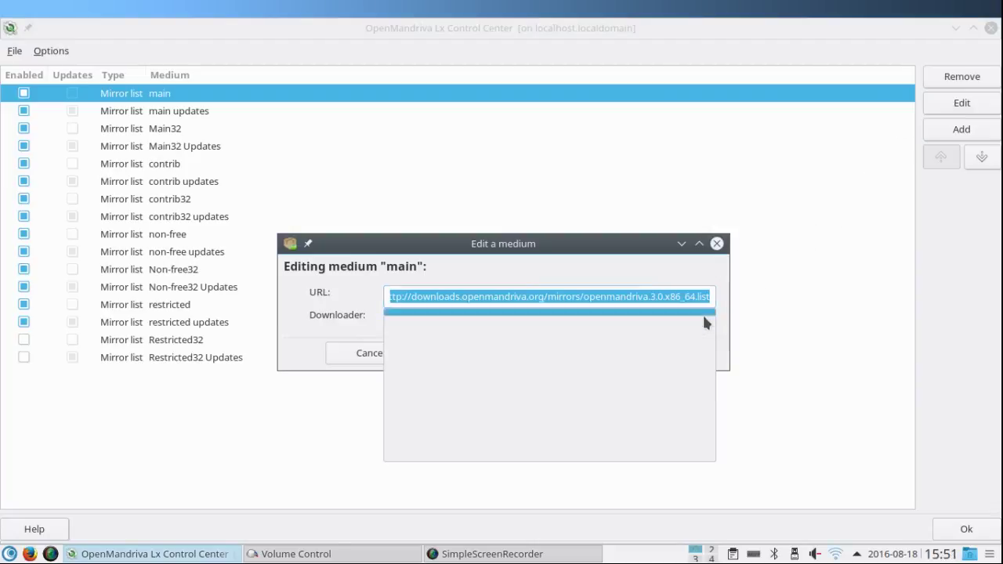
pyautogui.click(844, 290)
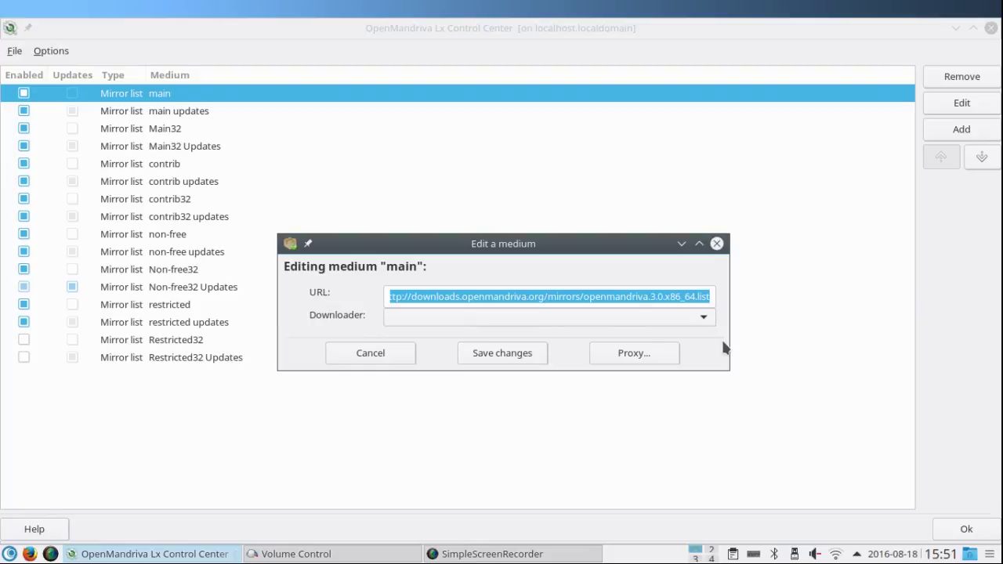
pyautogui.click(713, 247)
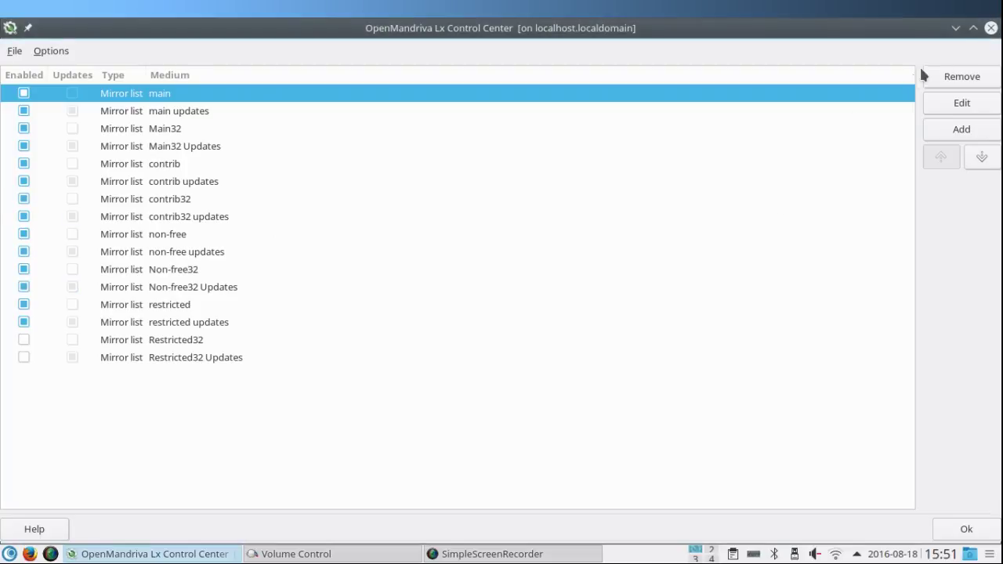
pyautogui.click(990, 28)
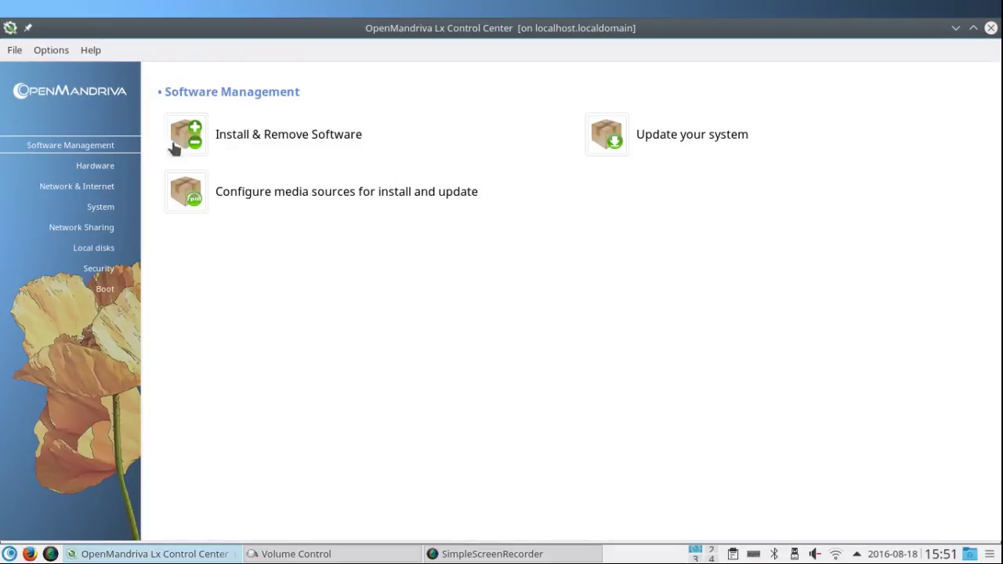
# Look through the Control Center's categories from Hardware to Boot, including Network & Internet, System, Network Sharing, Local disks and Security, and close it
pyautogui.click(85, 174)
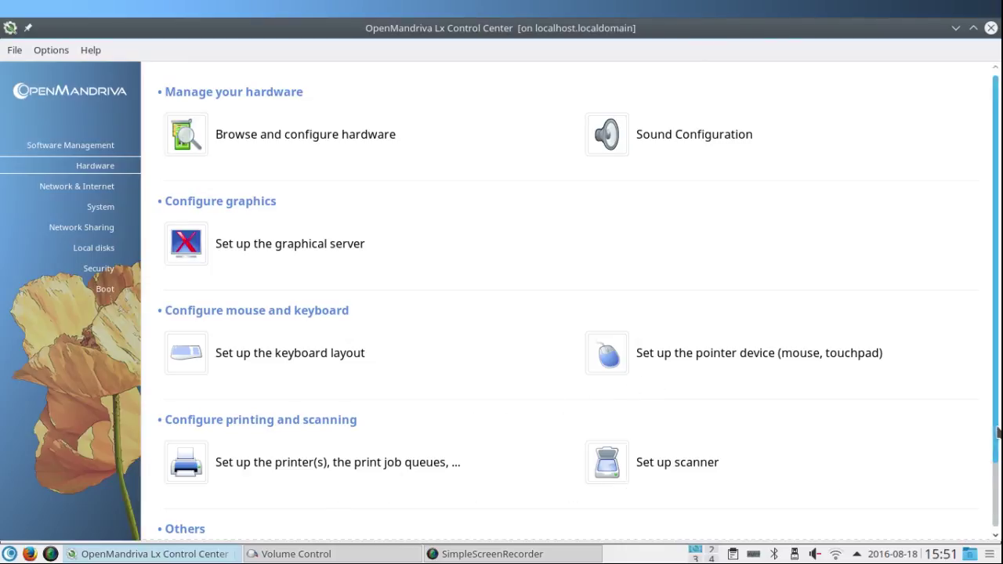
pyautogui.moveTo(998, 435); pyautogui.dragTo(965, 497)
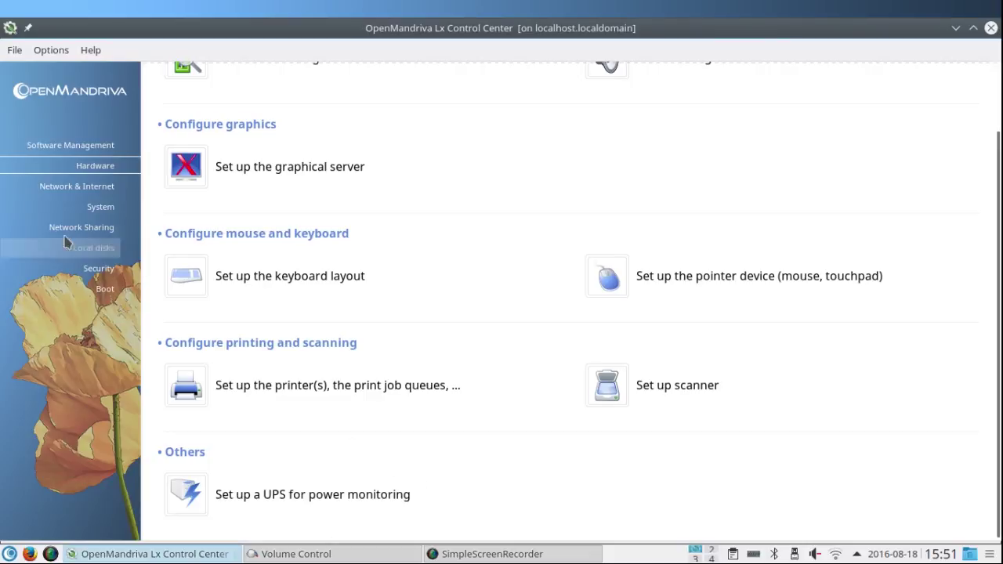
pyautogui.click(36, 194)
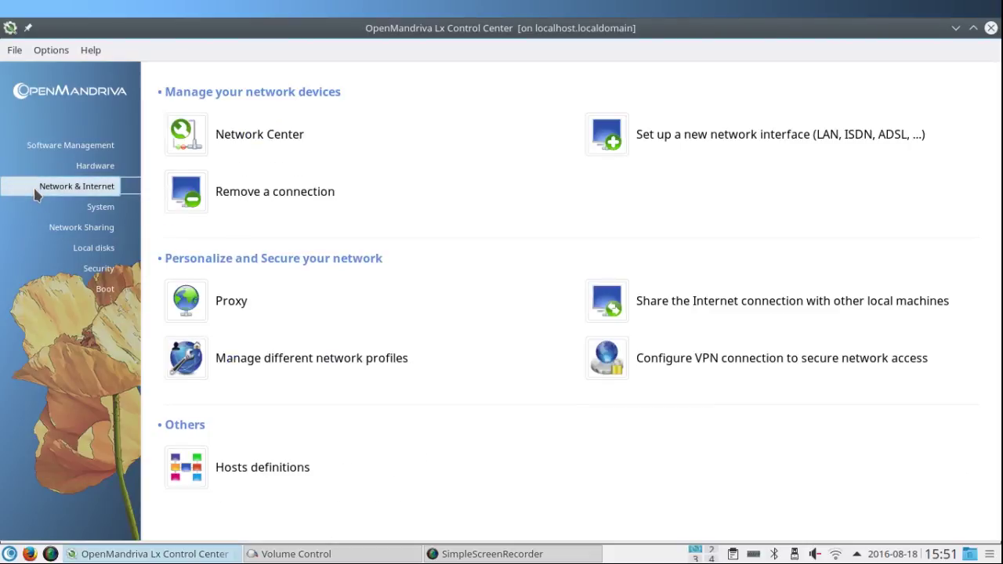
pyautogui.click(115, 210)
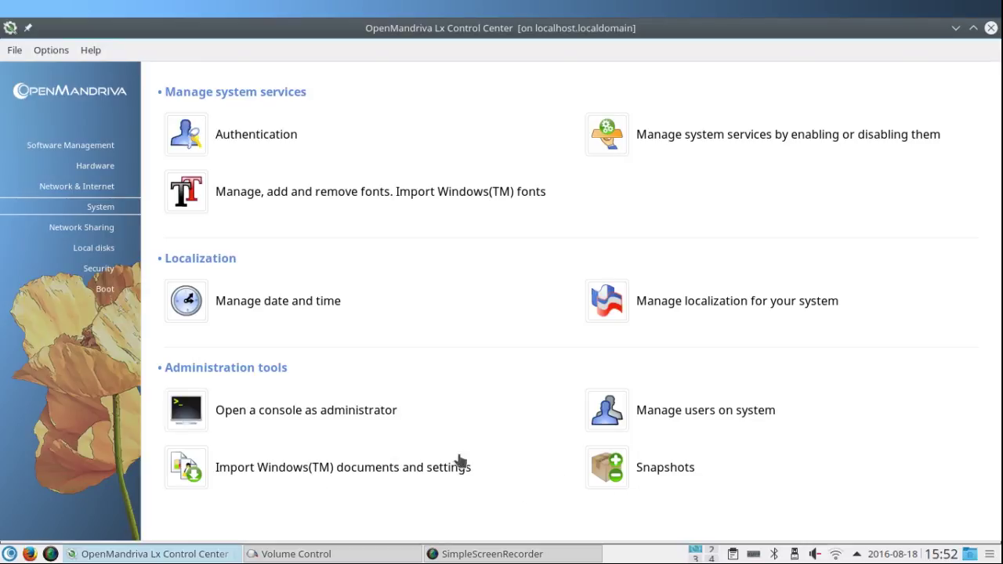
pyautogui.click(88, 226)
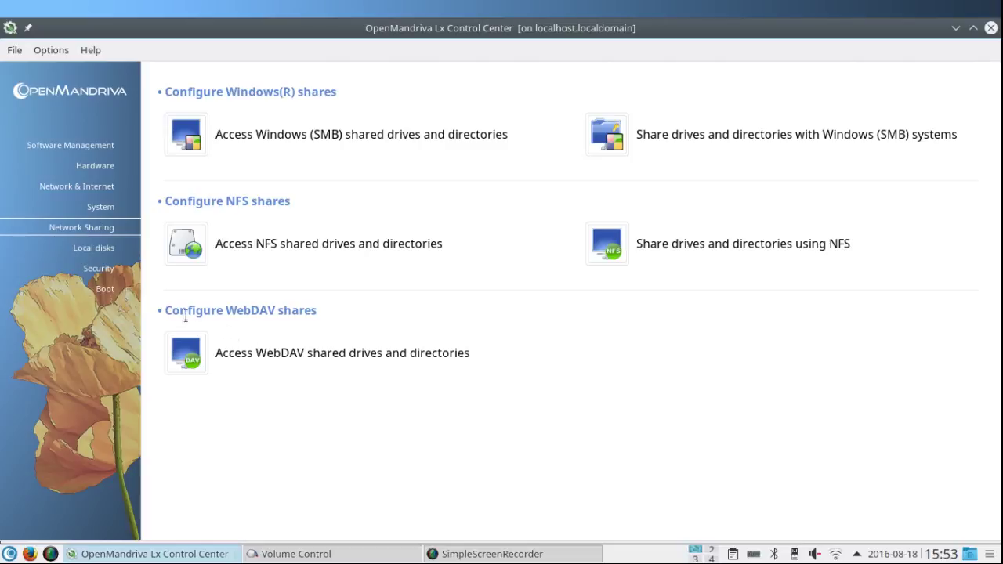
pyautogui.click(102, 252)
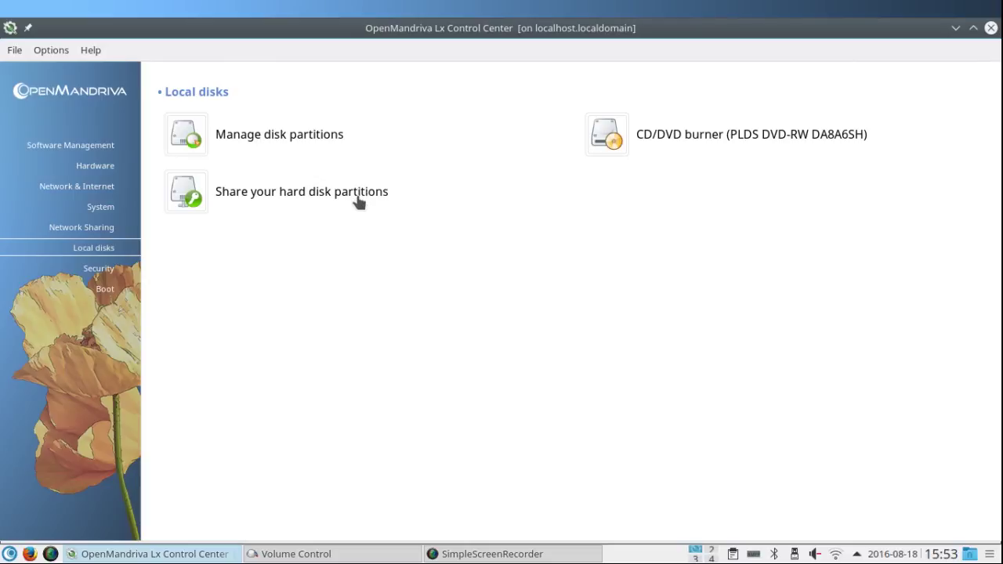
pyautogui.click(96, 269)
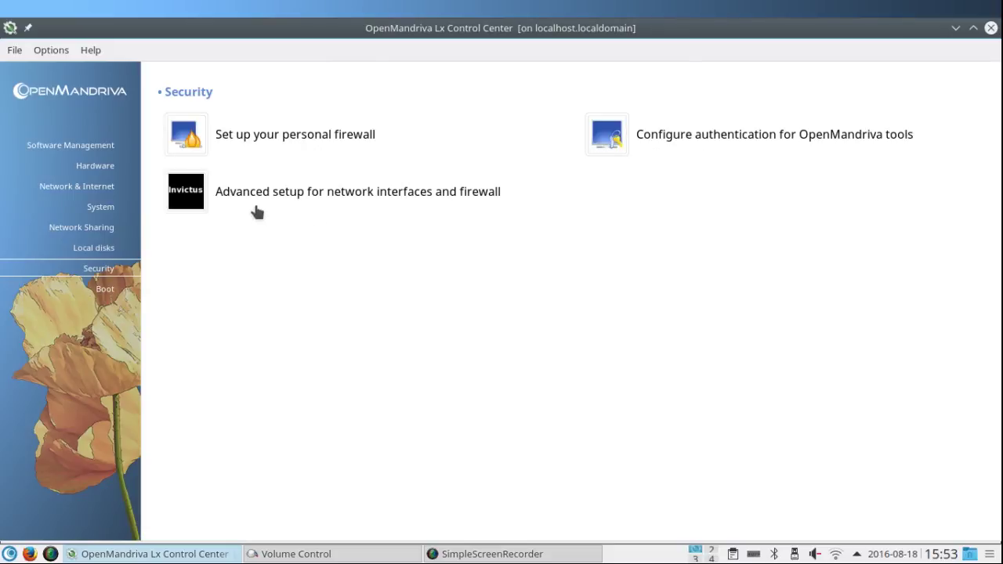
pyautogui.click(106, 289)
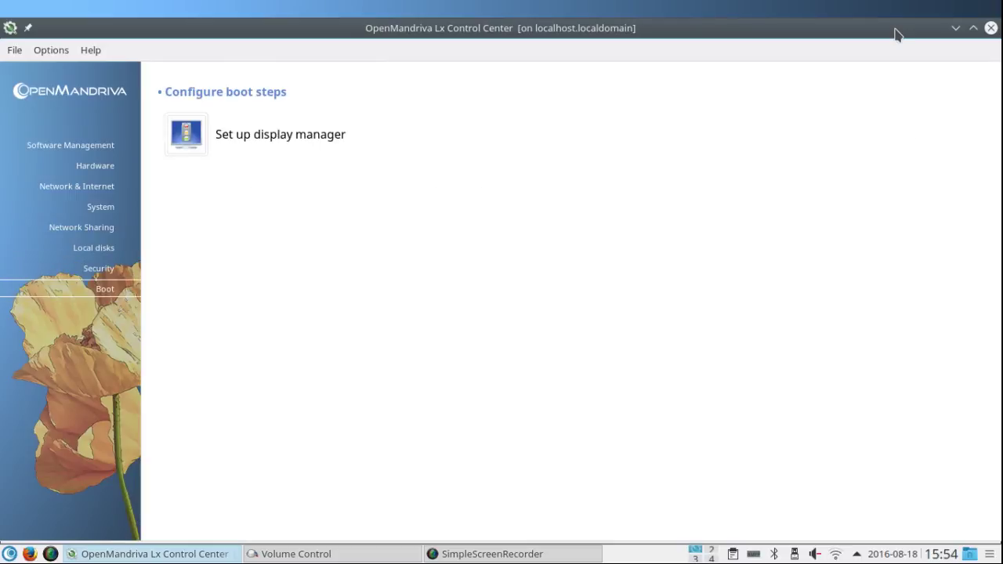
pyautogui.click(991, 28)
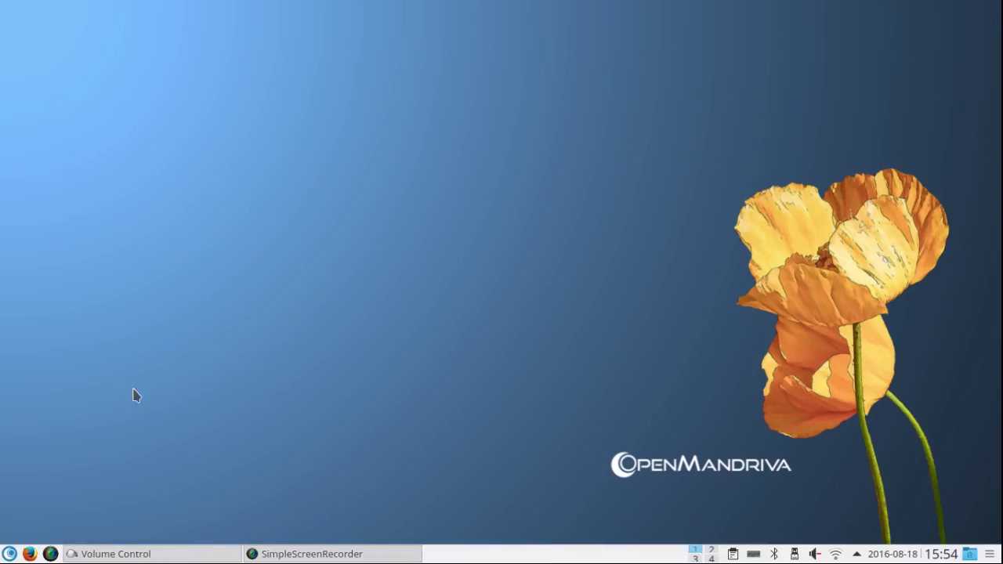
# Launch System Settings from the Tools applications and look over its categories down to System administration
pyautogui.click(9, 554)
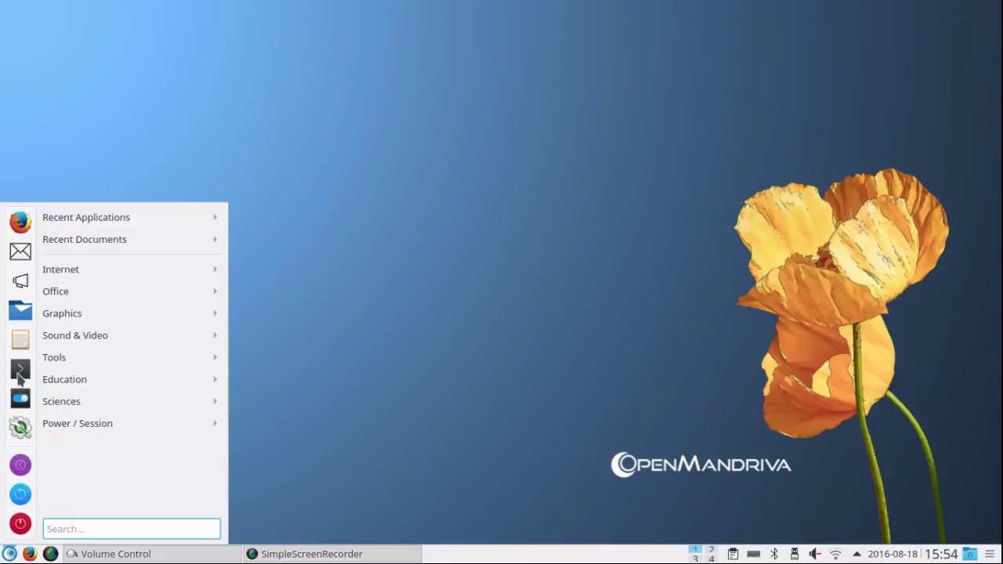
pyautogui.moveTo(57, 359)
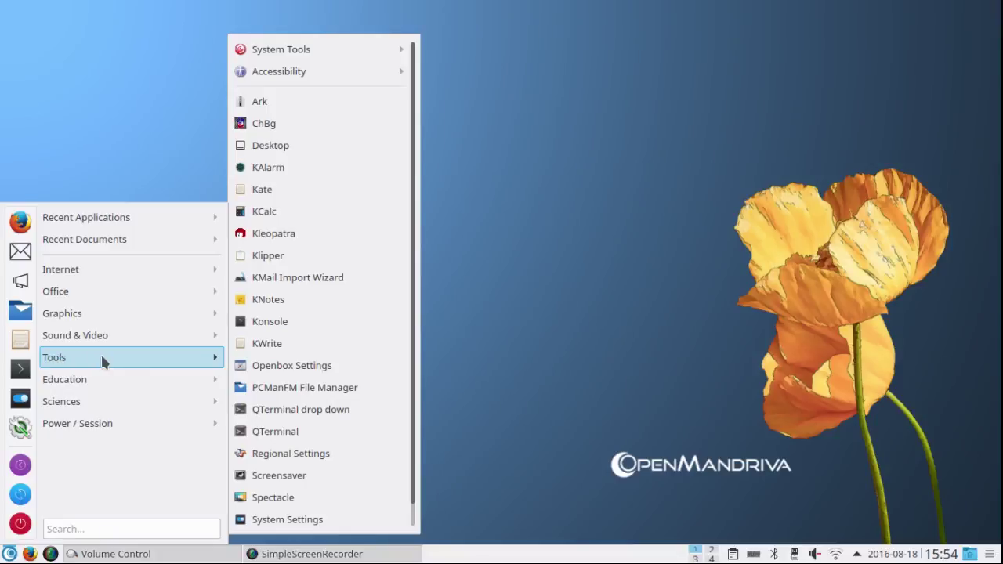
pyautogui.scroll(-1, 287, 521)
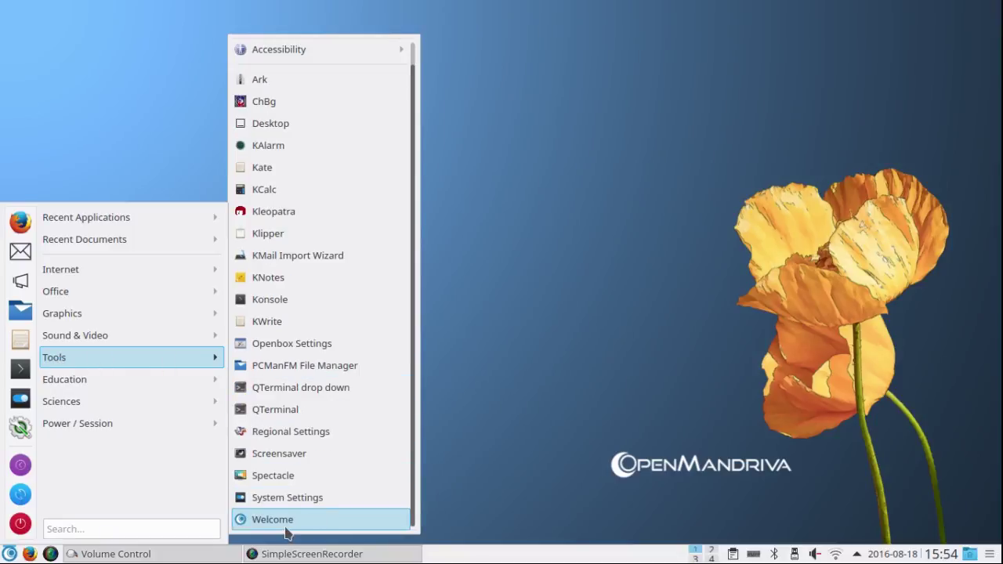
pyautogui.click(287, 498)
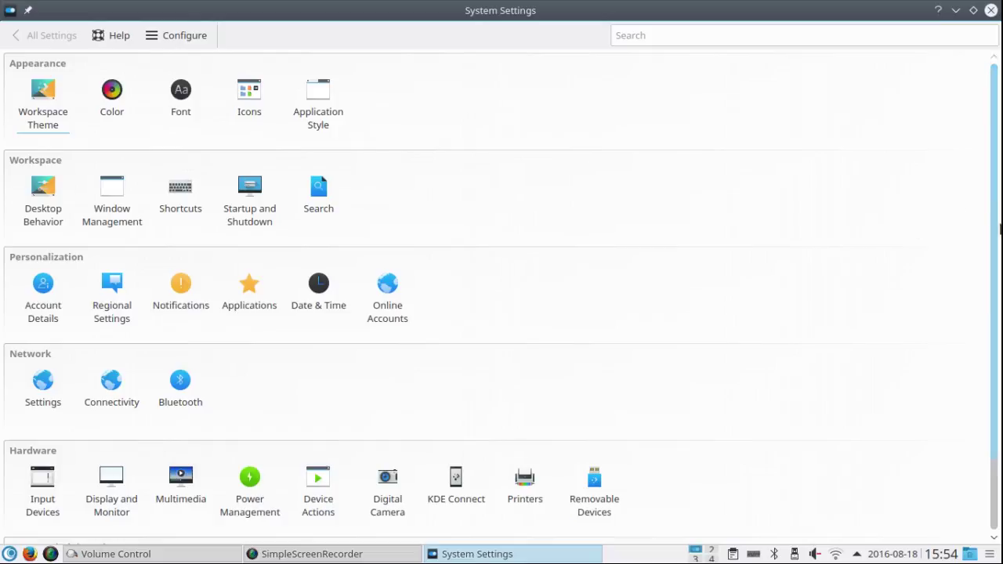
pyautogui.scroll(-2, 995, 232)
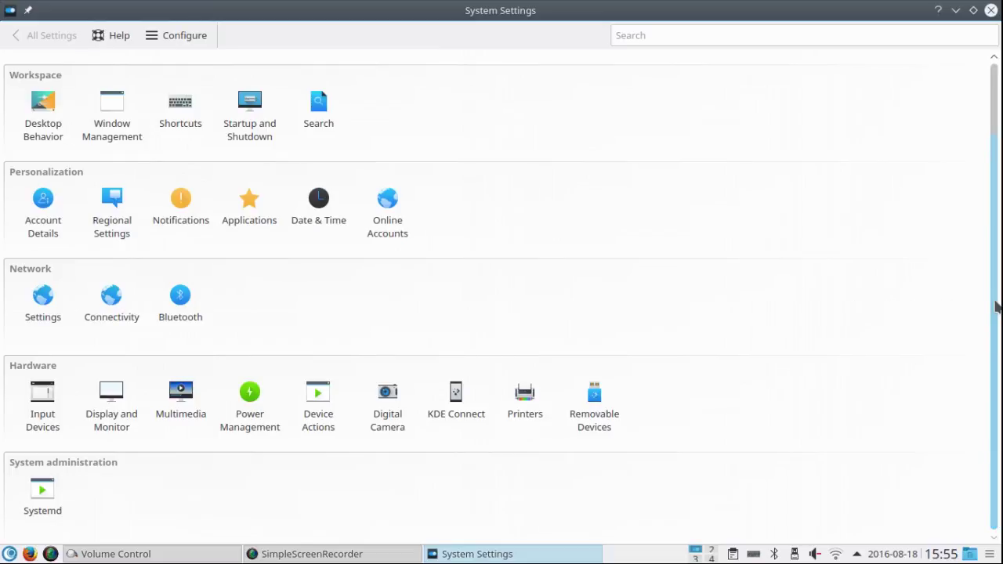
pyautogui.moveTo(997, 306)
pyautogui.mouseDown()
pyautogui.moveTo(993, 260)
pyautogui.moveTo(992, 311)
pyautogui.mouseUp()
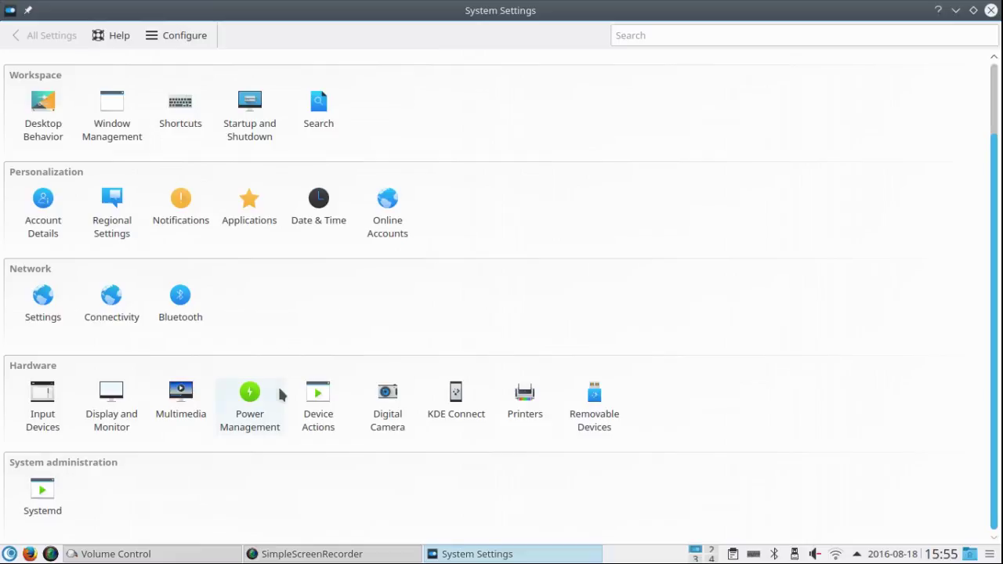
# In Power Management's On Low Battery profile, disable Suspend session and Dim screen, and apply the changes while closing System Settings
pyautogui.click(249, 396)
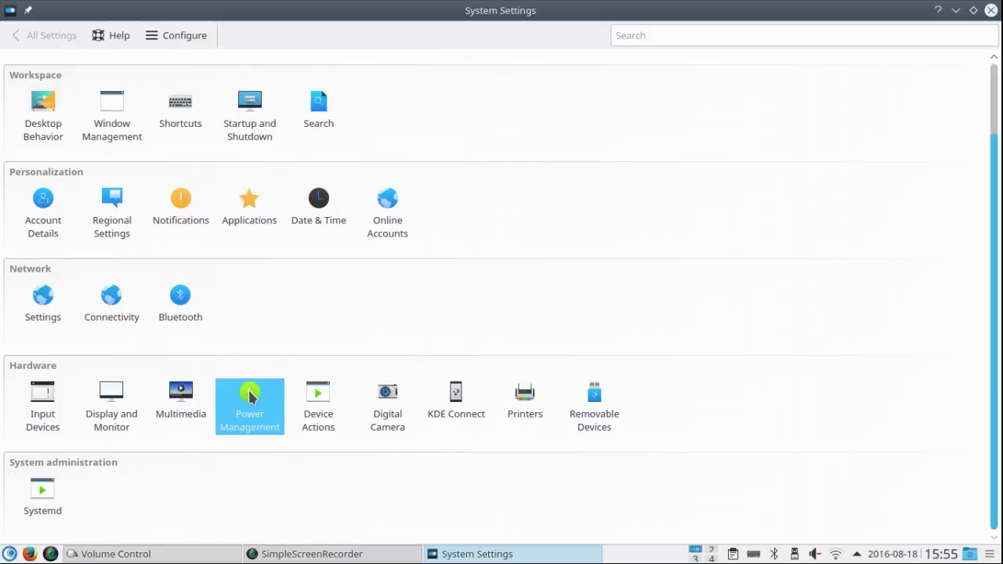
pyautogui.click(249, 397)
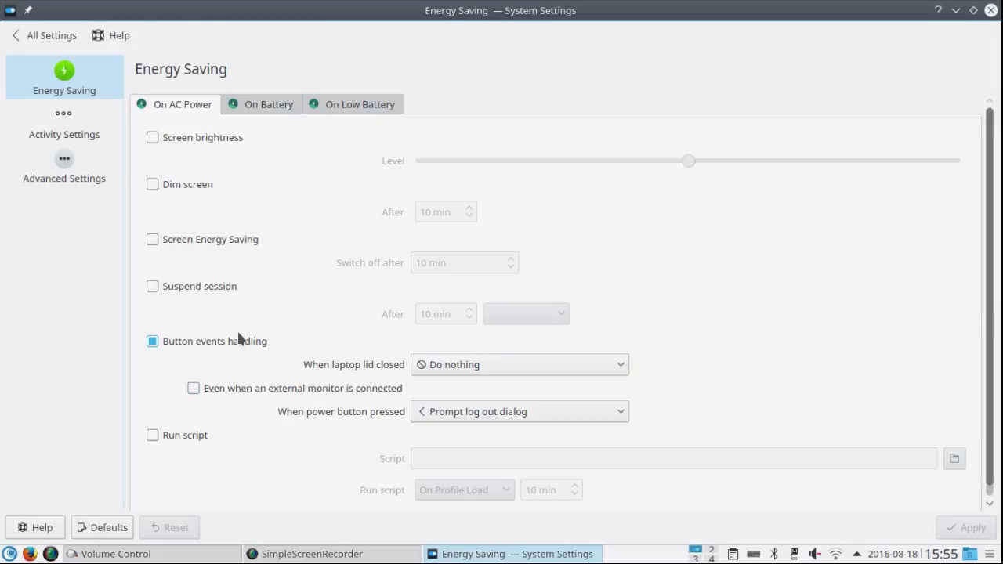
pyautogui.click(264, 105)
pyautogui.click(341, 104)
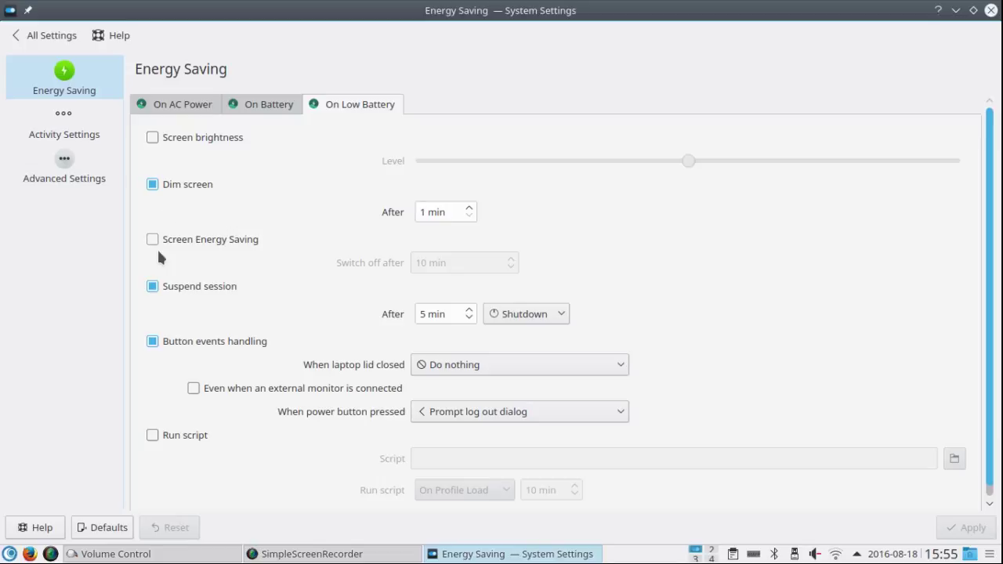
pyautogui.click(153, 287)
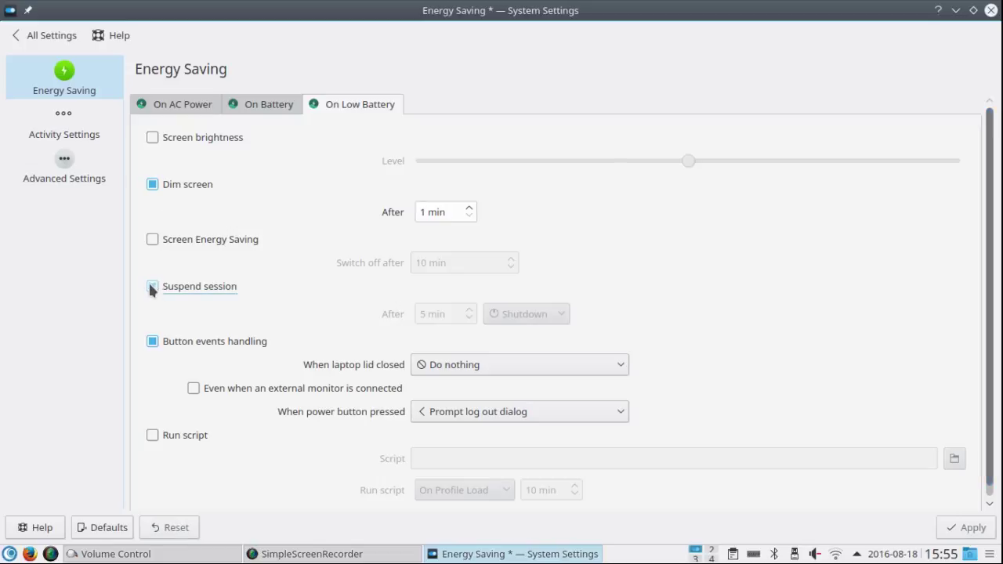
pyautogui.click(151, 183)
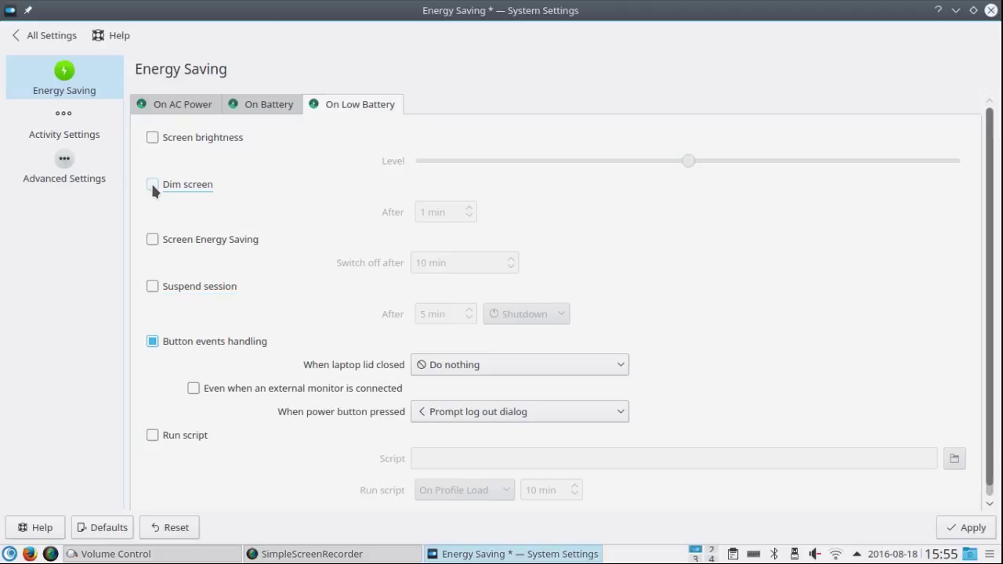
pyautogui.click(153, 341)
pyautogui.click(989, 11)
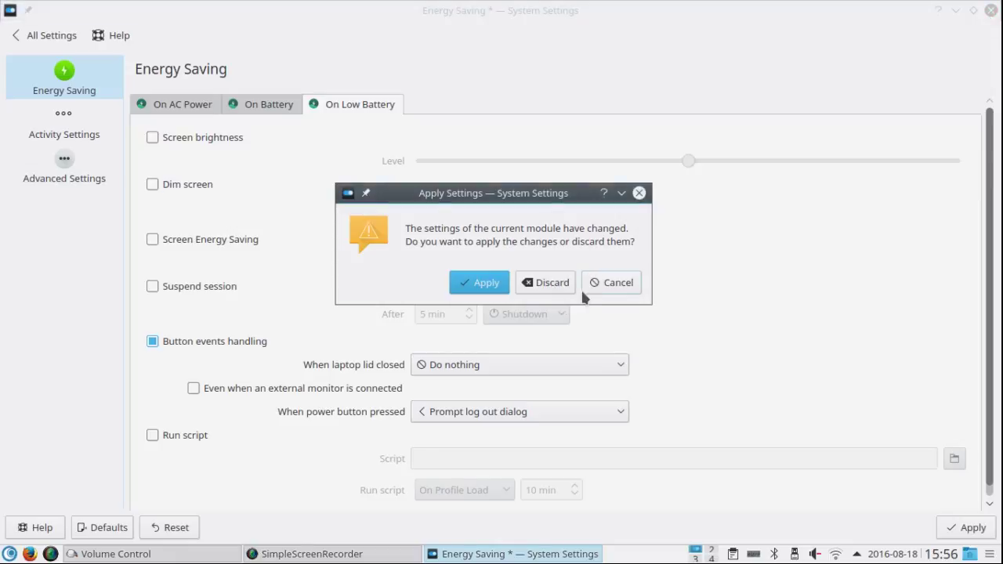
pyautogui.click(497, 286)
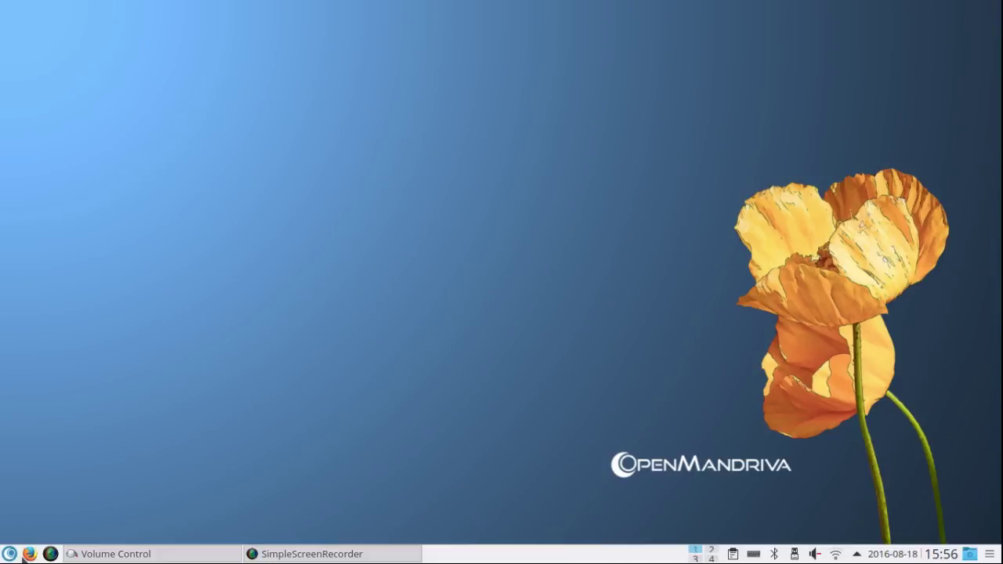
# Search the applications for "scree", open the Screensaver preferences to check the display mode, and close them
pyautogui.click(10, 555)
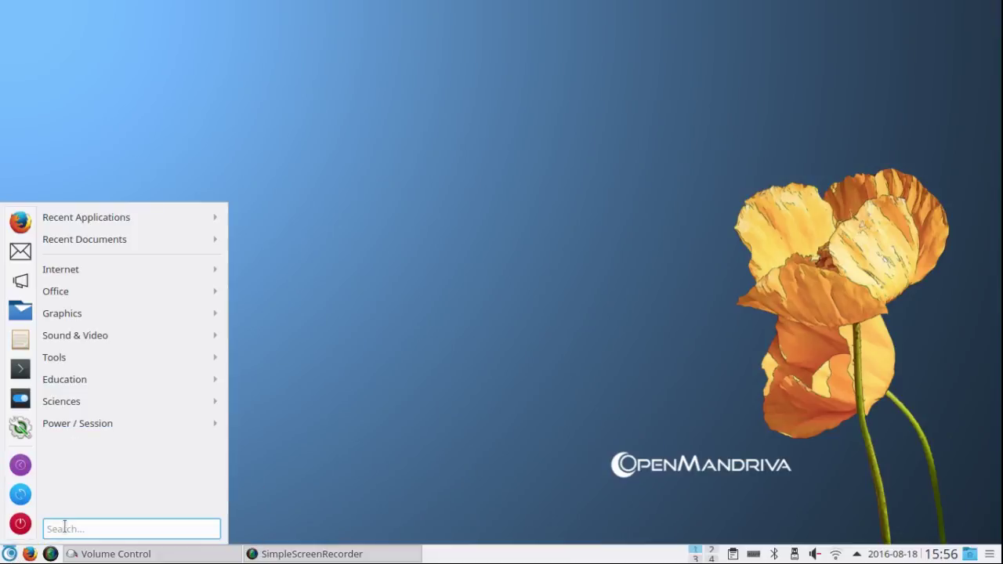
pyautogui.write('scree')
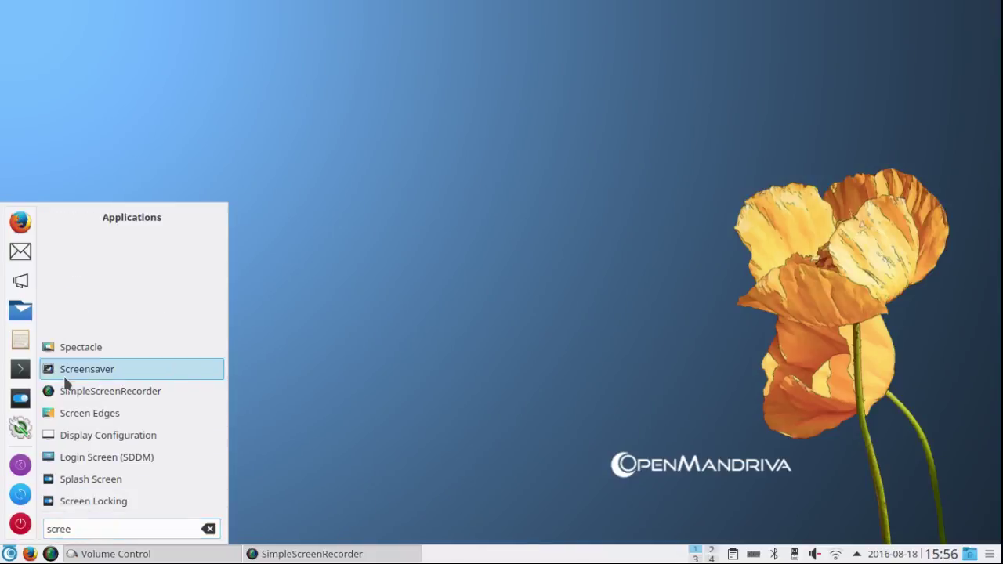
pyautogui.click(86, 369)
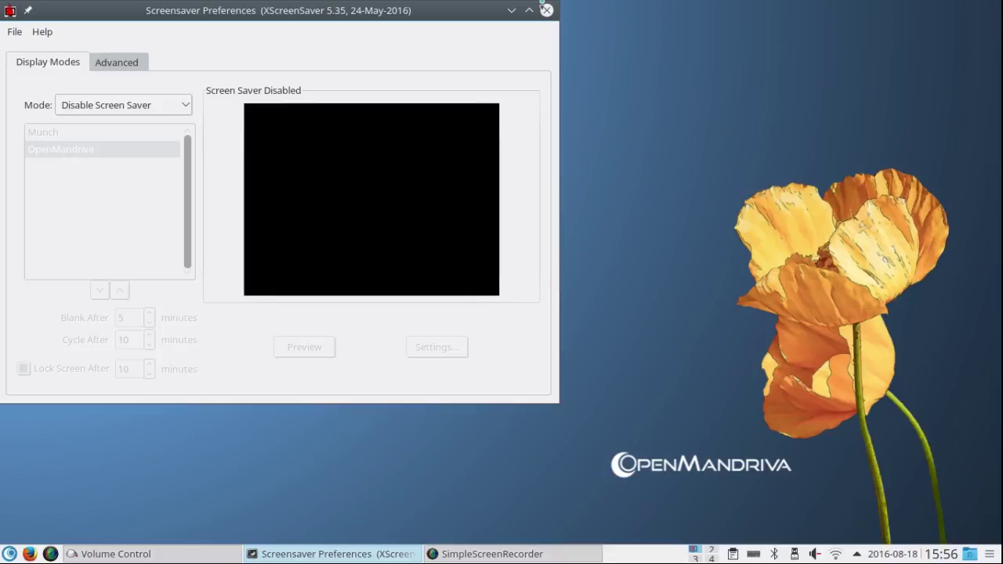
pyautogui.click(547, 11)
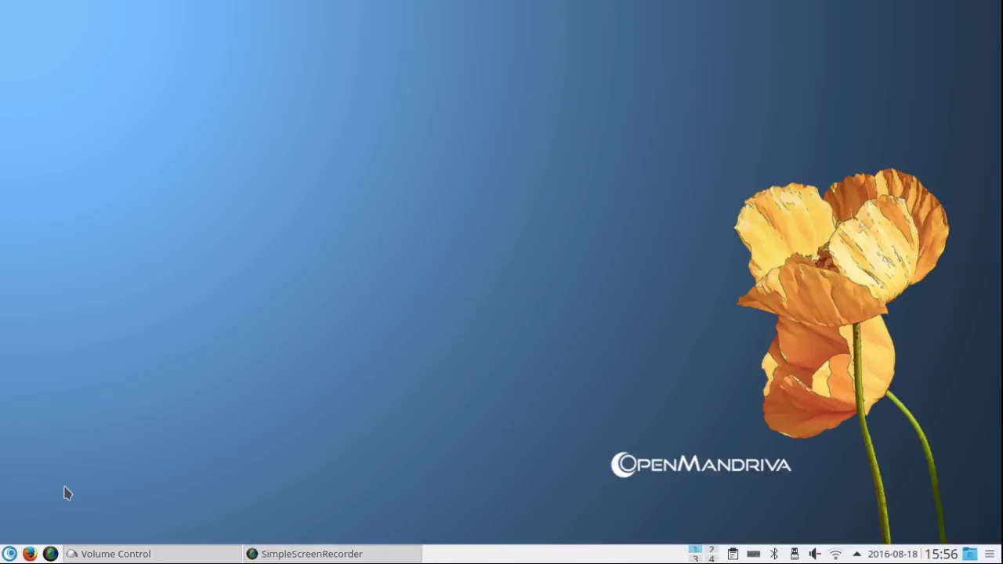
# Search the applications for "lock", open the Screen Locking module to check its timeout setting, and close it
pyautogui.click(8, 553)
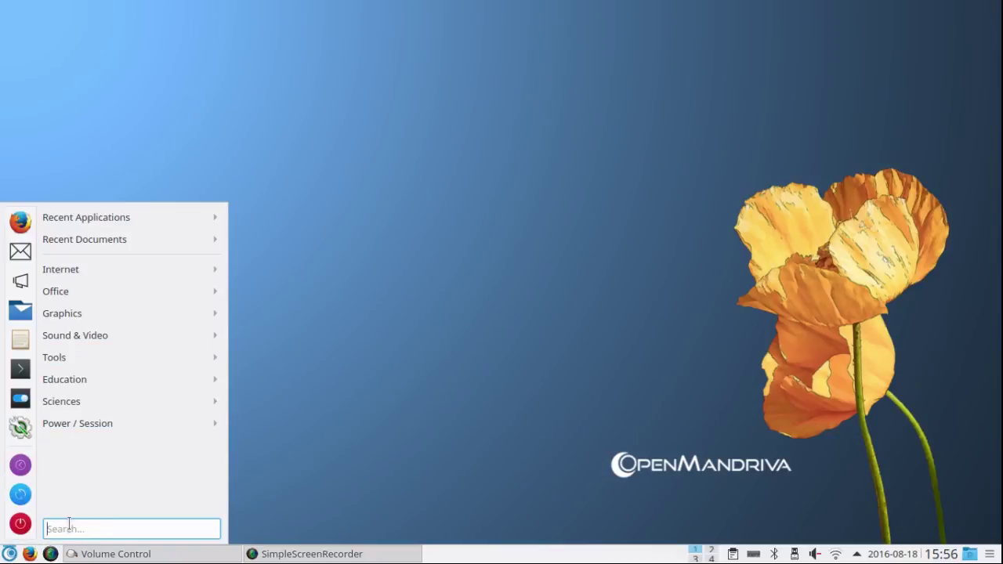
pyautogui.write('lock')
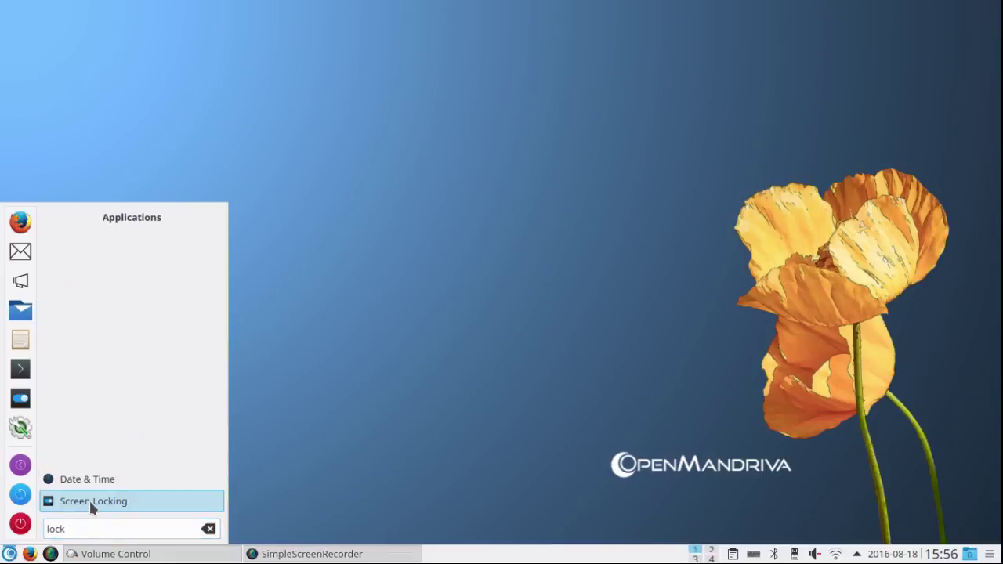
pyautogui.click(91, 504)
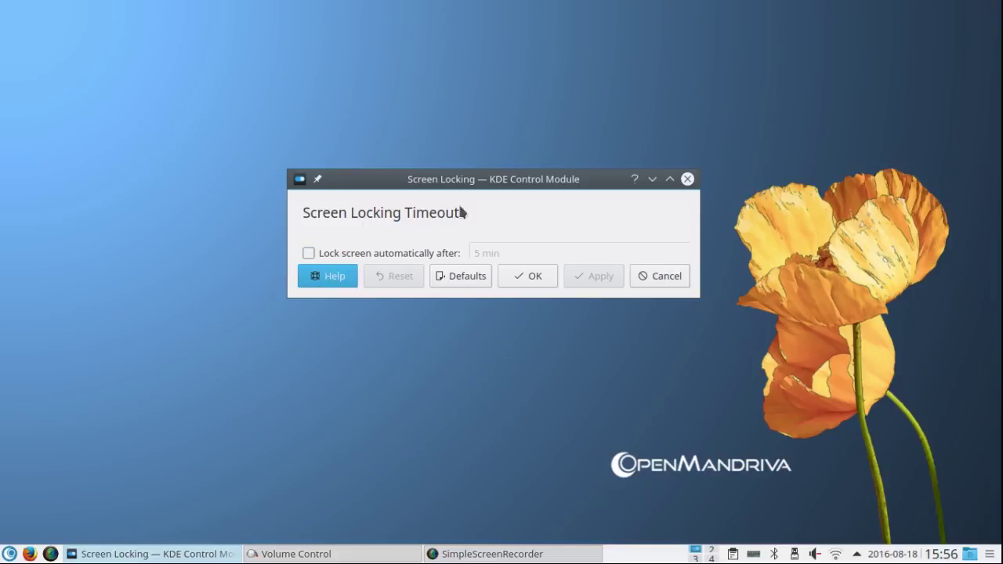
pyautogui.click(687, 179)
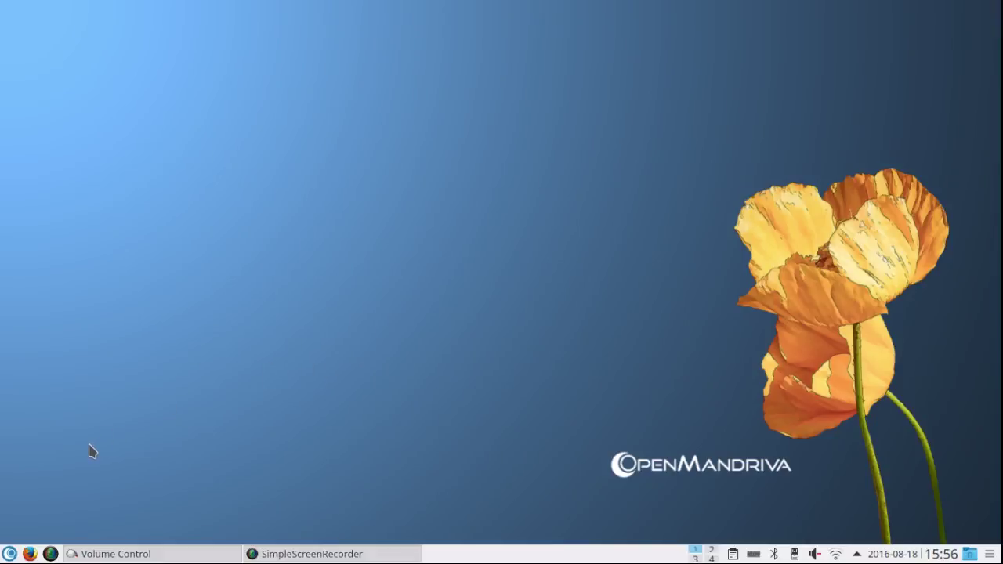
# Look through the installed applications by category, including Internet, Office, Sciences, Graphics, Sound & Video and Tools
pyautogui.click(10, 555)
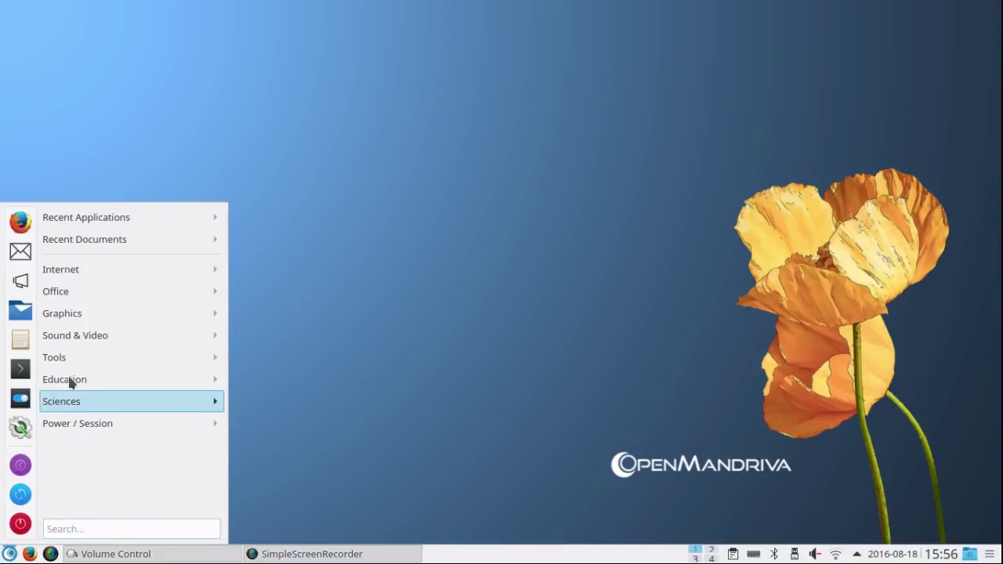
pyautogui.moveTo(121, 244)
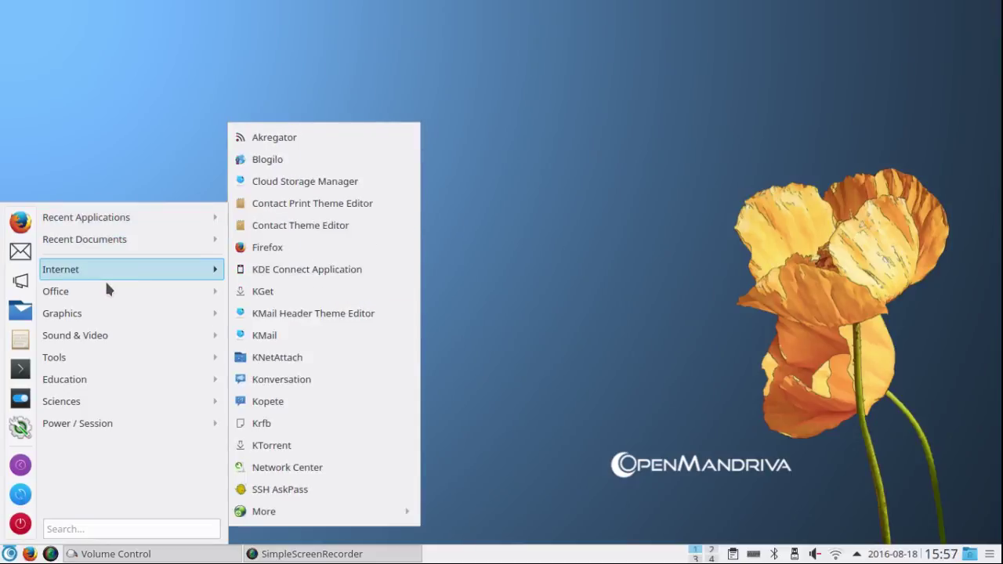
pyautogui.moveTo(80, 295)
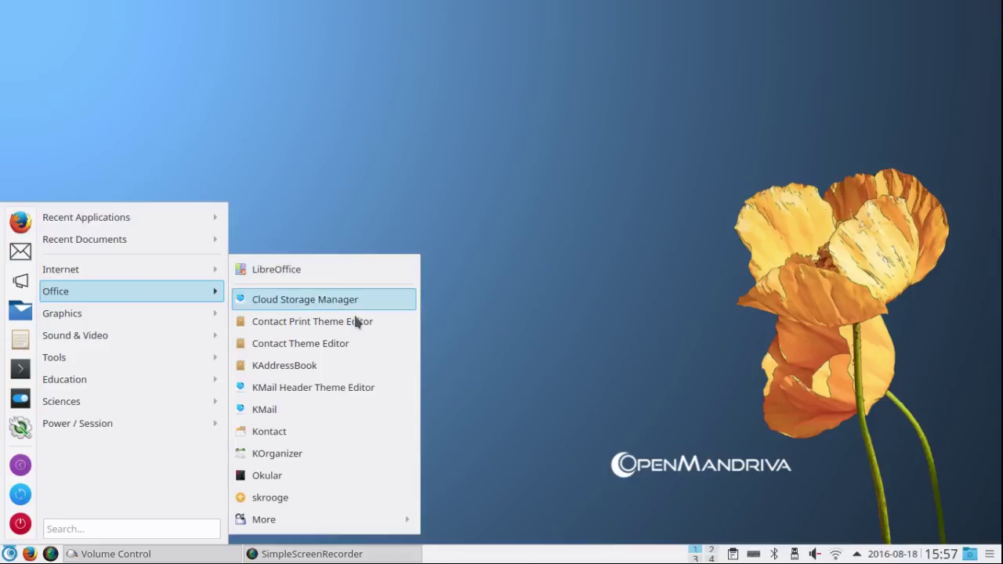
pyautogui.moveTo(333, 524)
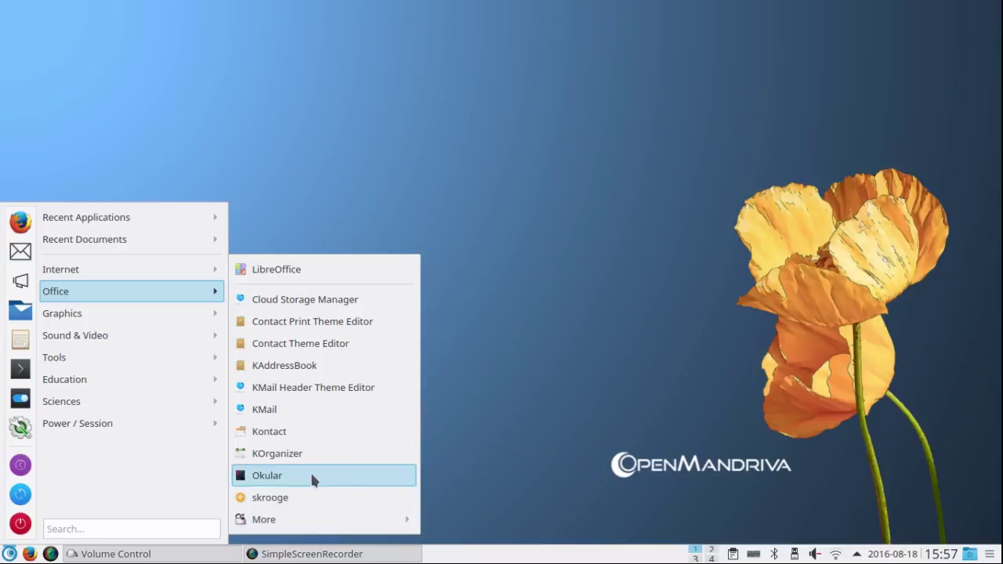
pyautogui.moveTo(185, 413)
pyautogui.moveTo(160, 288)
pyautogui.moveTo(301, 522)
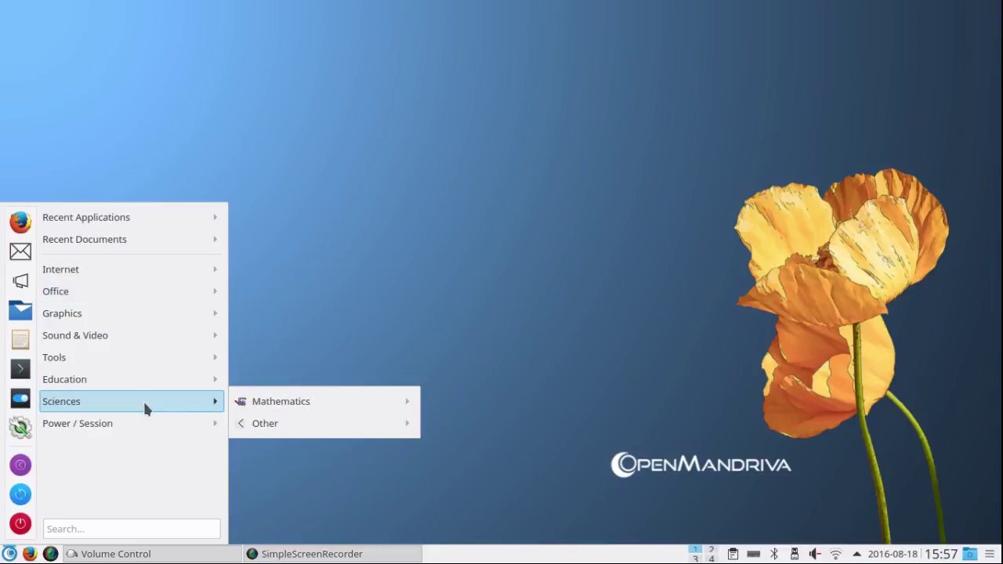
pyautogui.moveTo(54, 316)
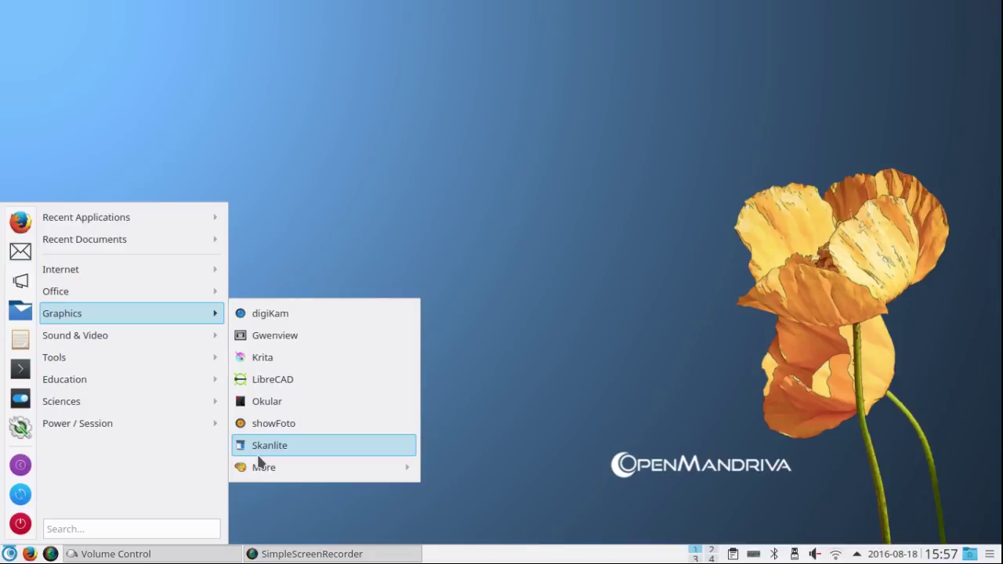
pyautogui.moveTo(93, 359)
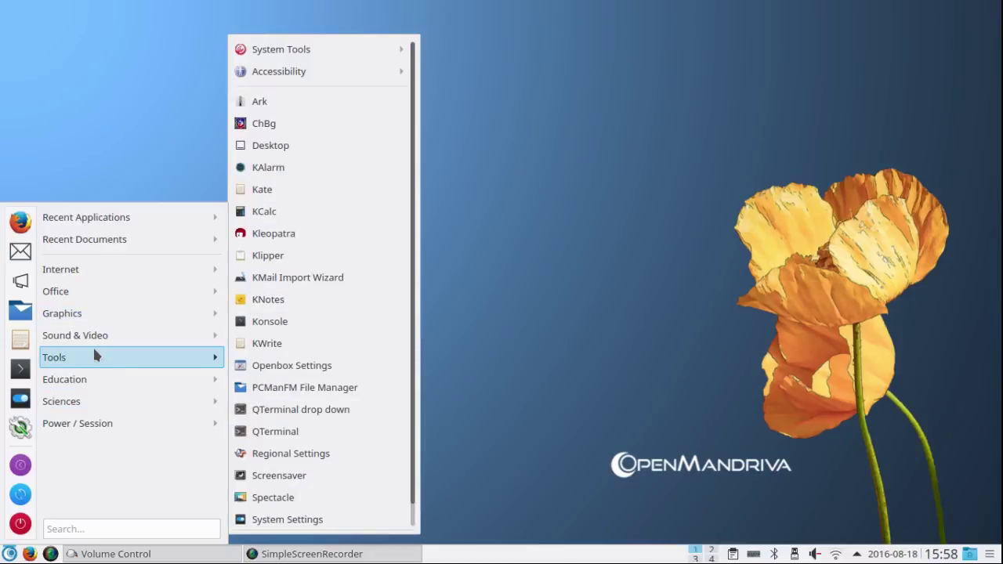
pyautogui.moveTo(163, 333)
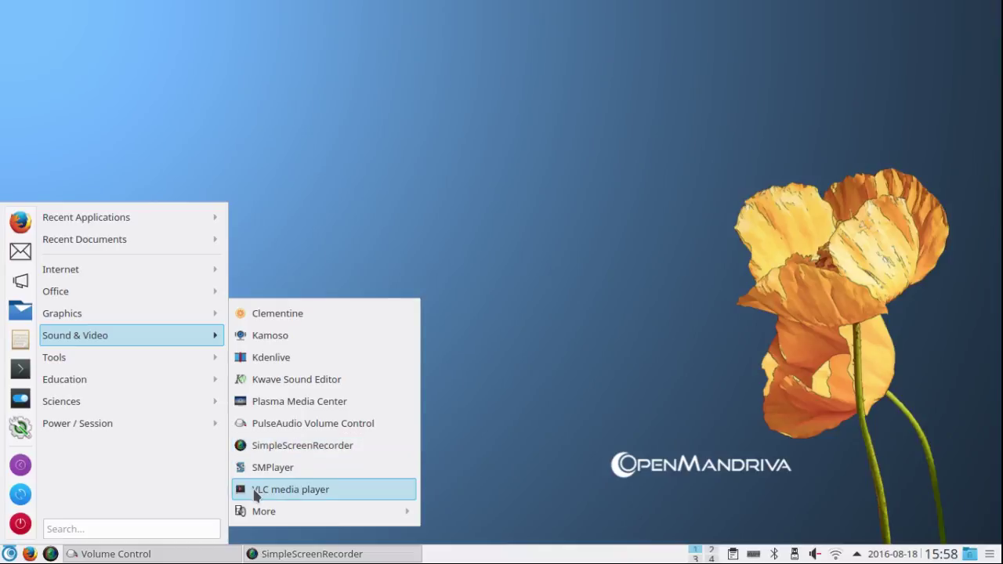
pyautogui.moveTo(58, 359)
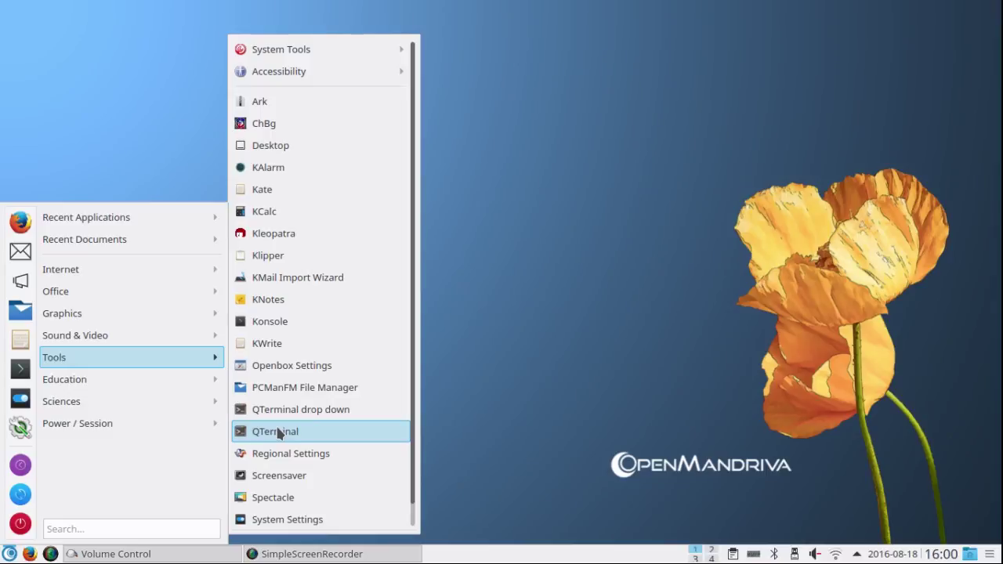
pyautogui.click(10, 554)
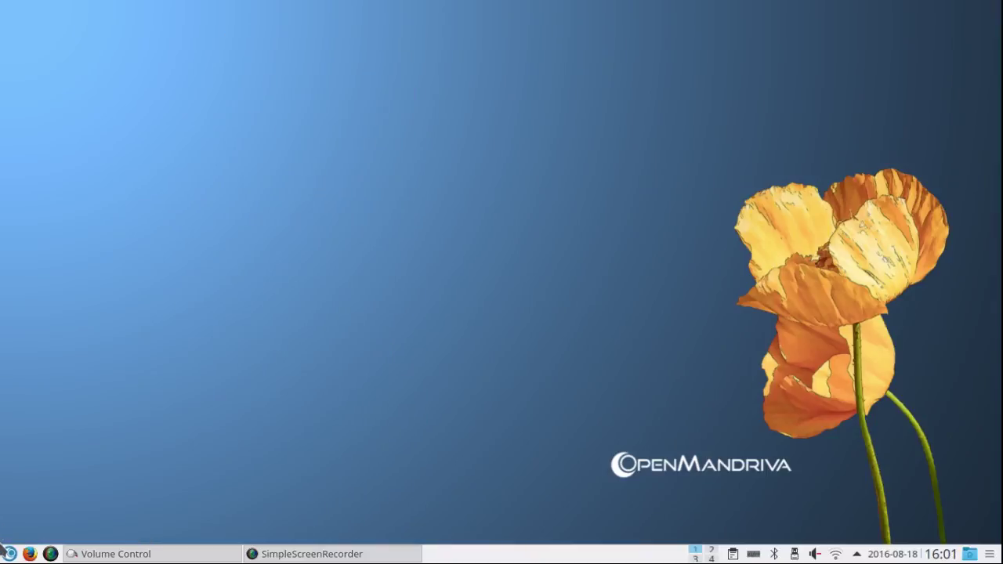
# Open Konsole, run top to examine processor and memory usage, and close the terminal window with the process running
pyautogui.click(11, 554)
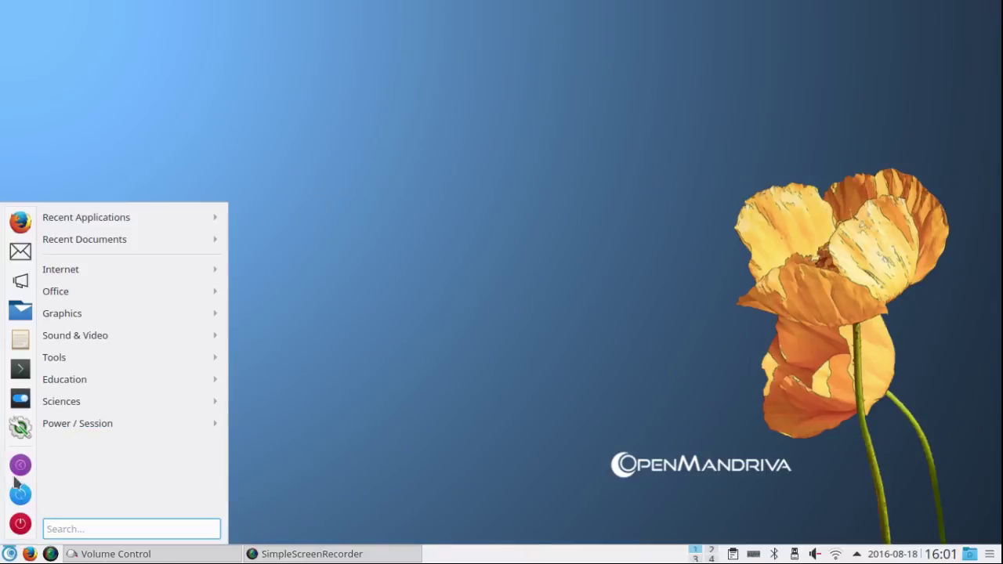
pyautogui.click(27, 370)
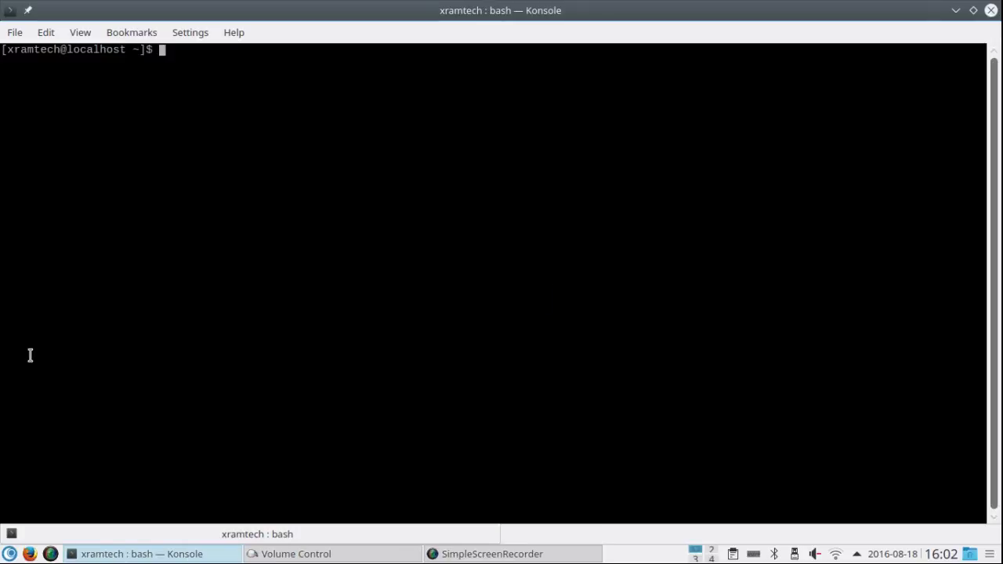
pyautogui.write('top')
pyautogui.press('Return')
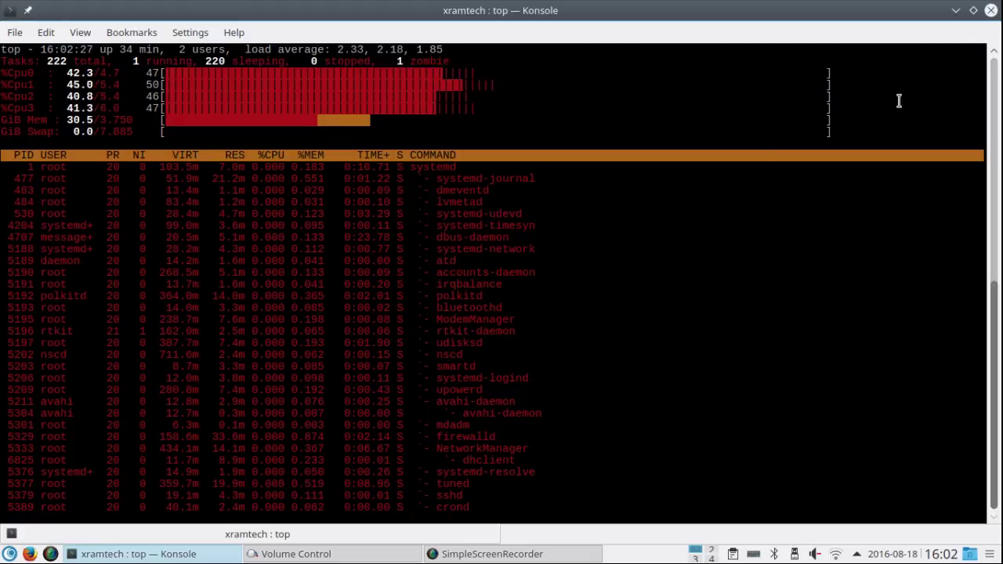
pyautogui.click(990, 11)
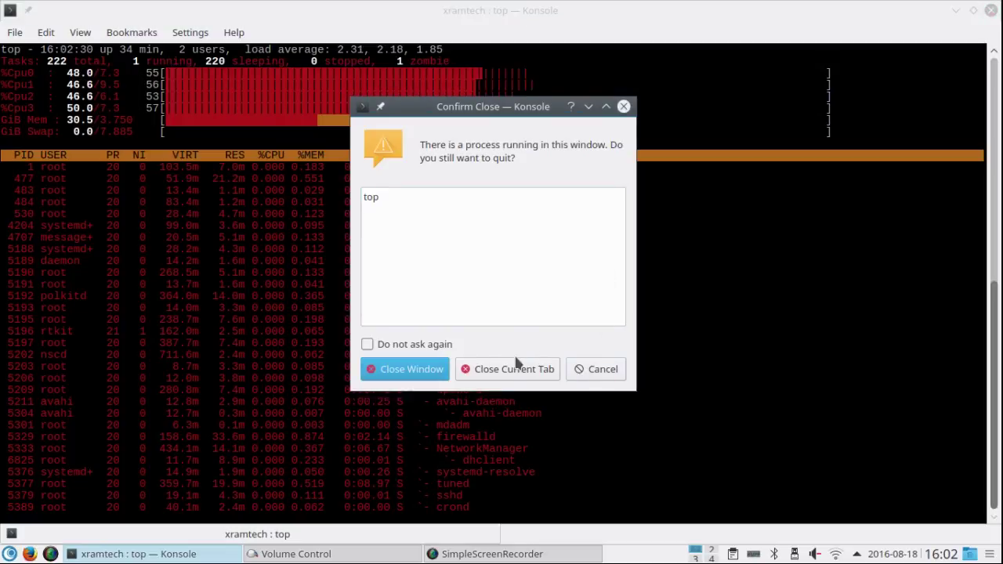
pyautogui.click(407, 374)
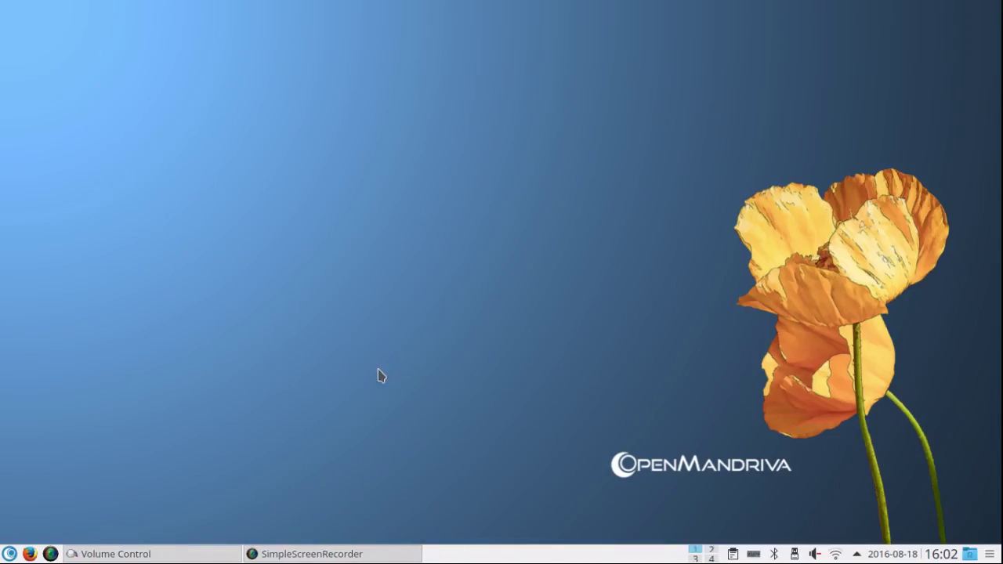
# Run htop in a new Konsole window to examine processes and memory usage, and close that window
pyautogui.click(9, 554)
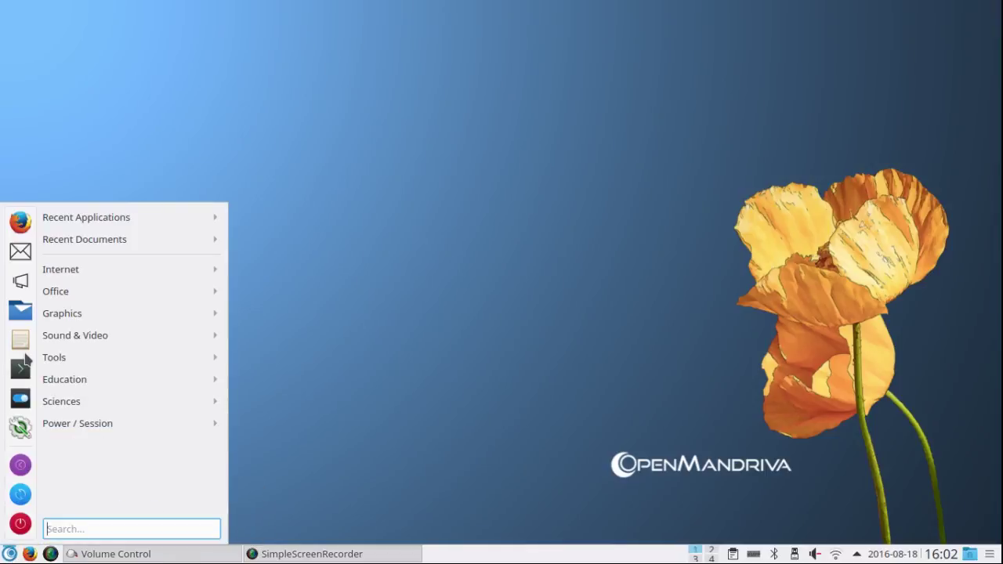
pyautogui.click(25, 375)
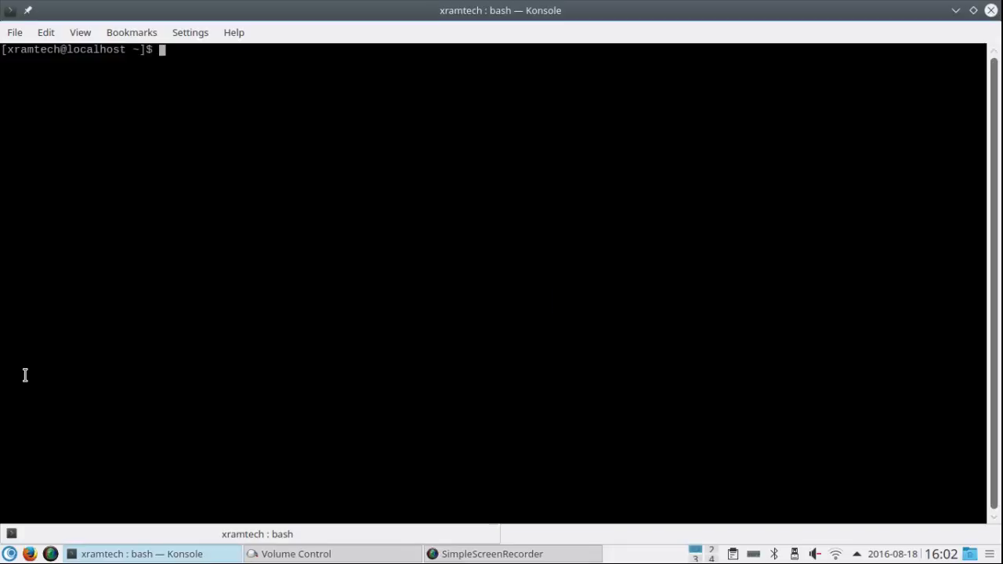
pyautogui.write('htop')
pyautogui.press('Return')
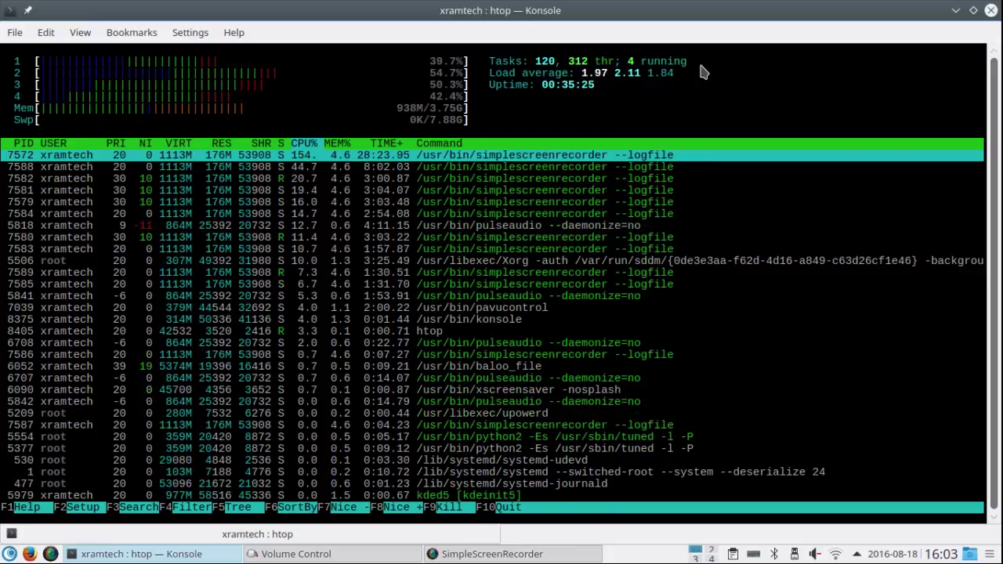
pyautogui.click(991, 10)
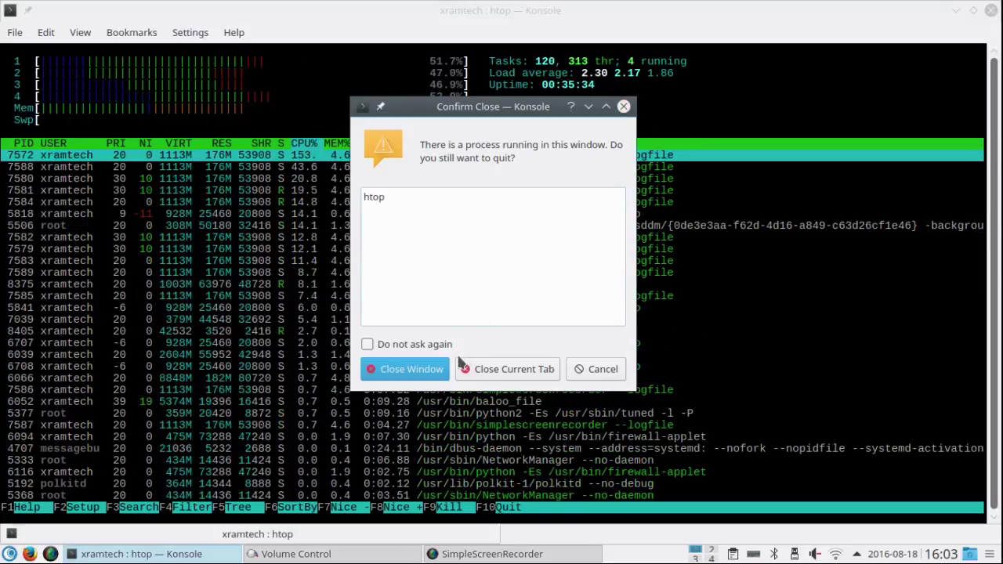
pyautogui.click(427, 379)
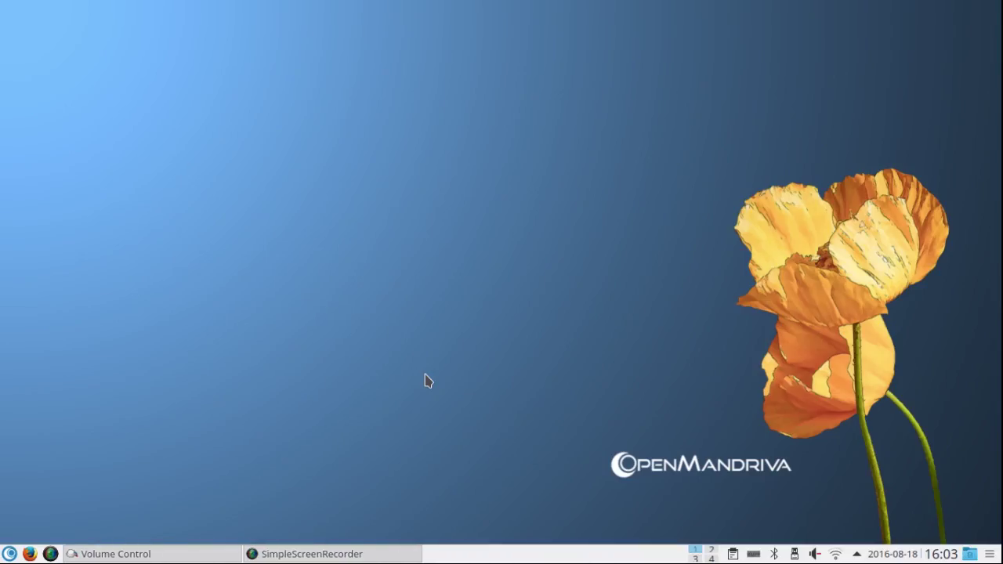
# Look over the taskbar's task manager and panel options, such as adding widgets or panels, and dismiss them
pyautogui.rightClick(593, 554)
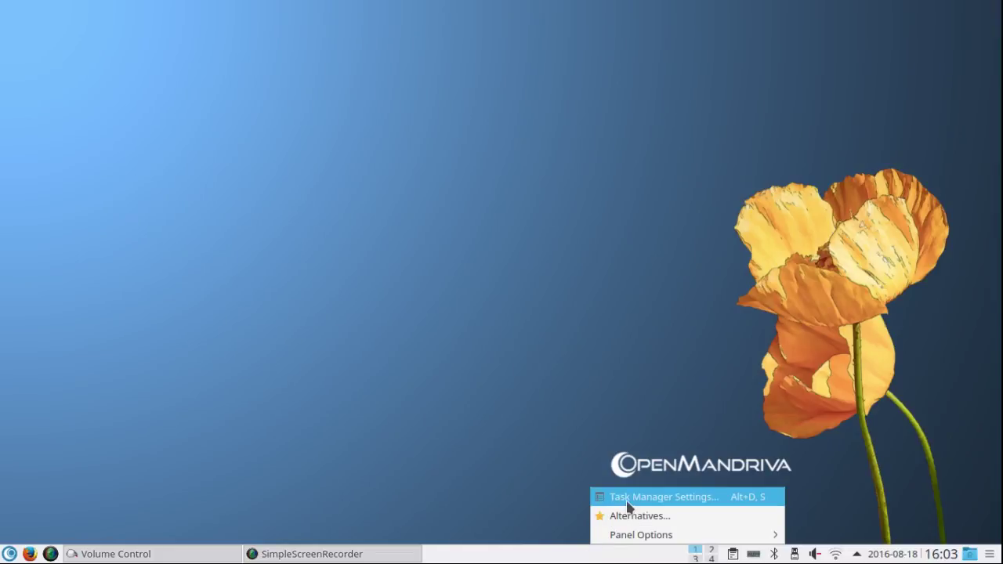
pyautogui.moveTo(635, 539)
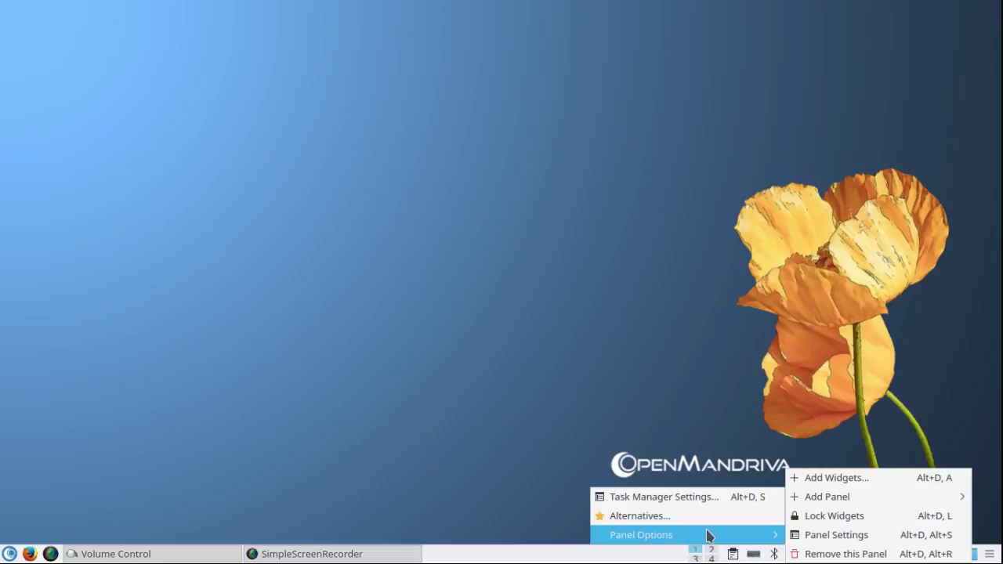
pyautogui.click(494, 513)
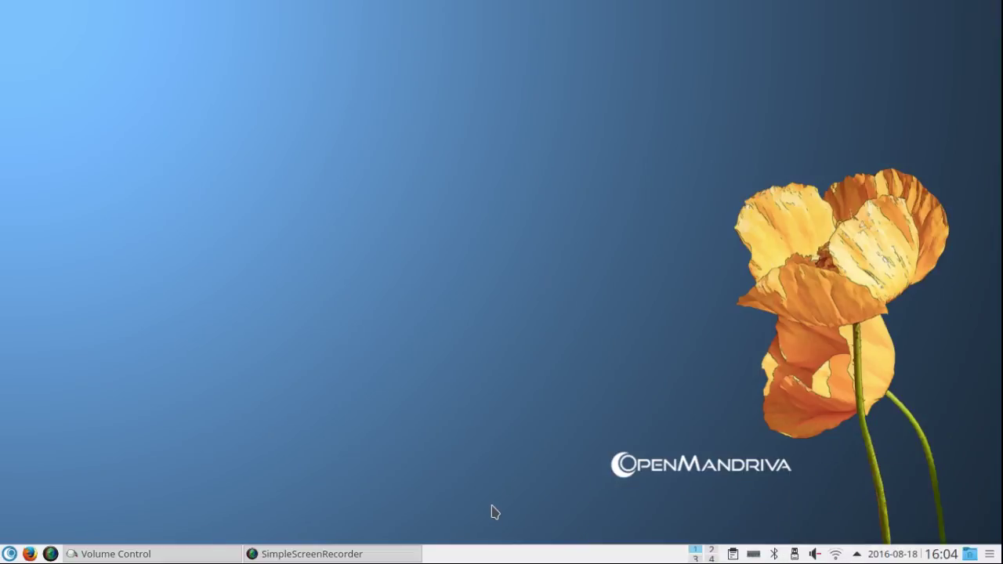